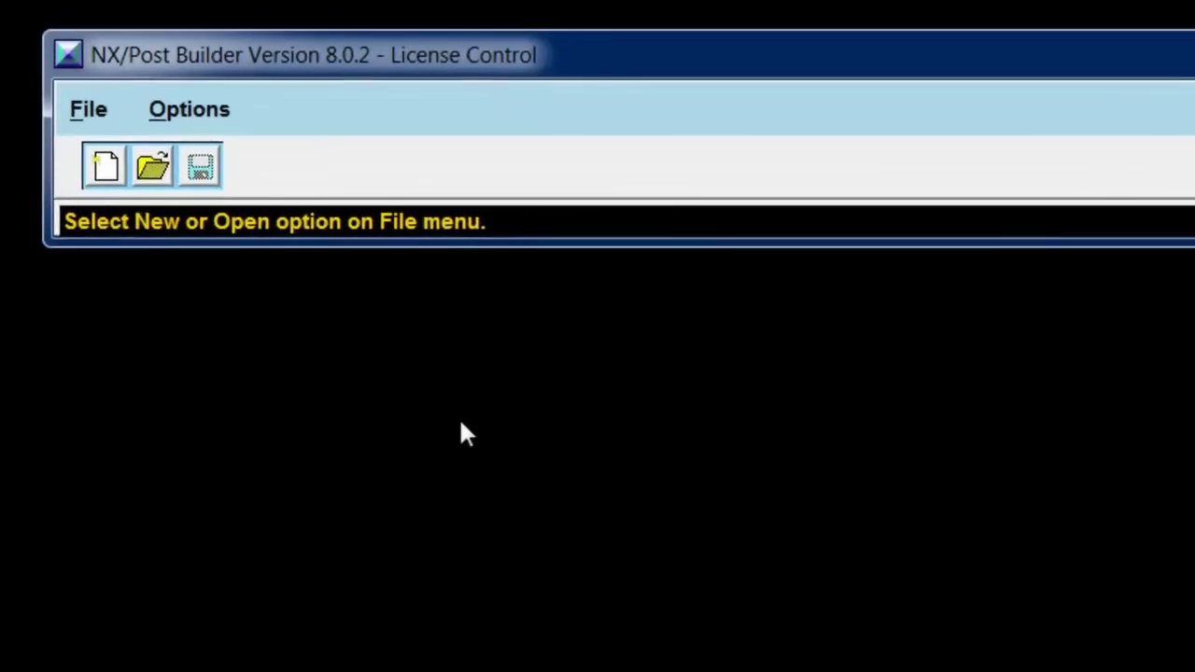
# Step: Turn on the Enable UDE Editor preference by choosing Yes in Options
pyautogui.click(215, 110)
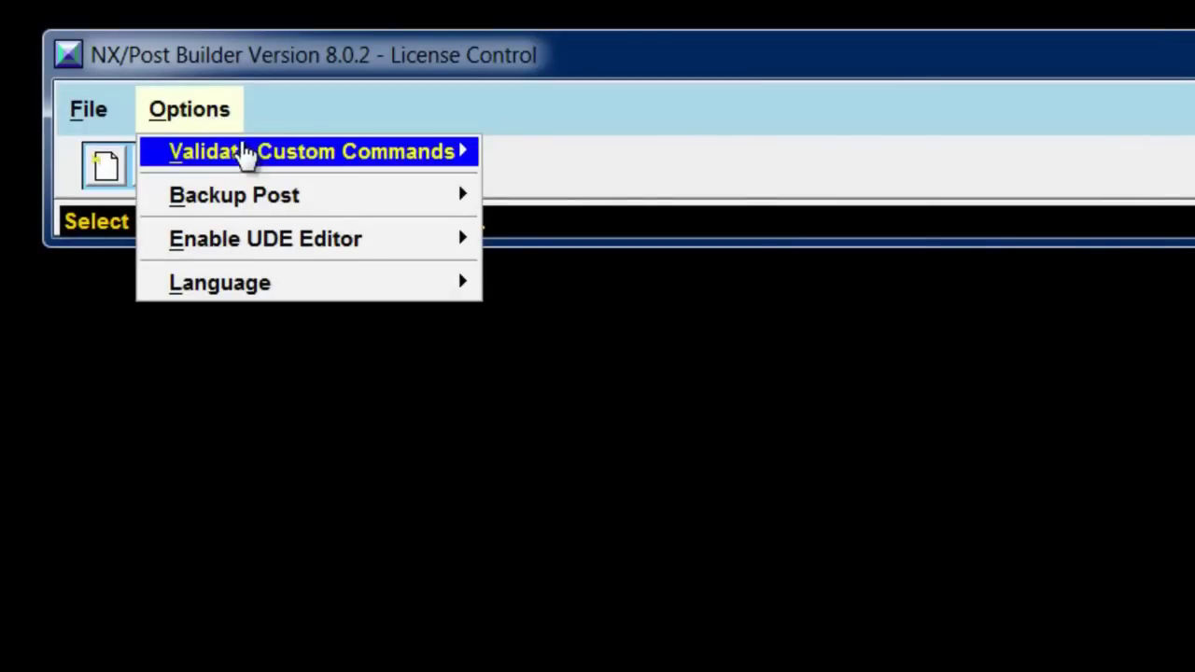
pyautogui.moveTo(244, 154)
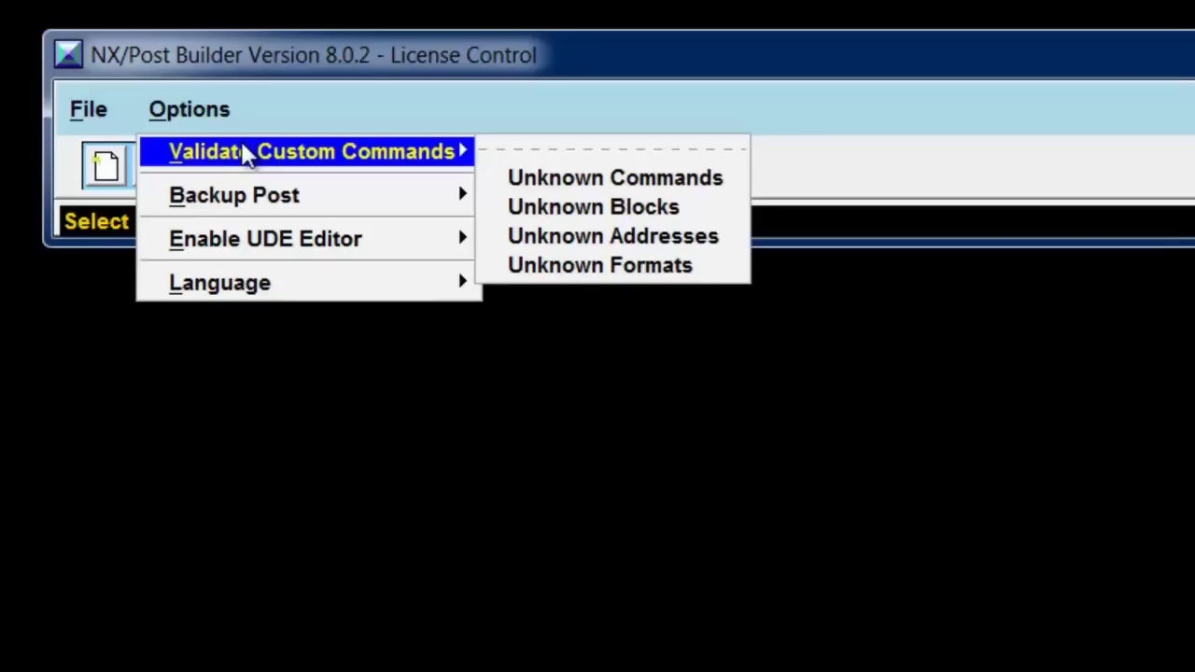
pyautogui.moveTo(291, 204)
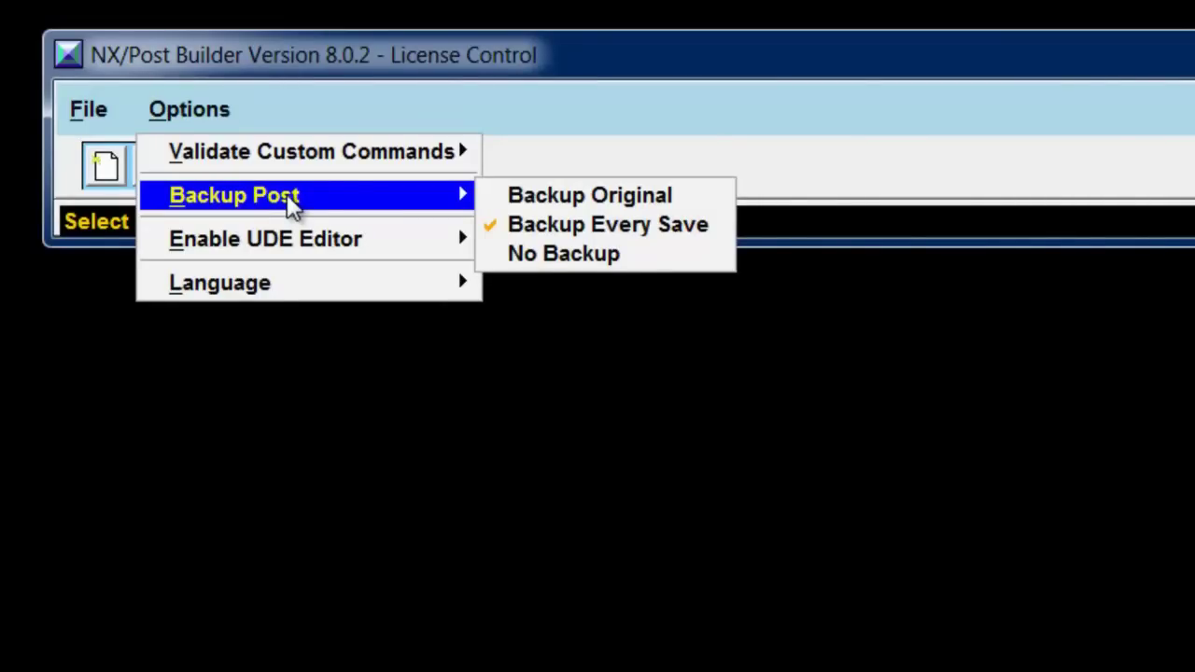
pyautogui.moveTo(328, 250)
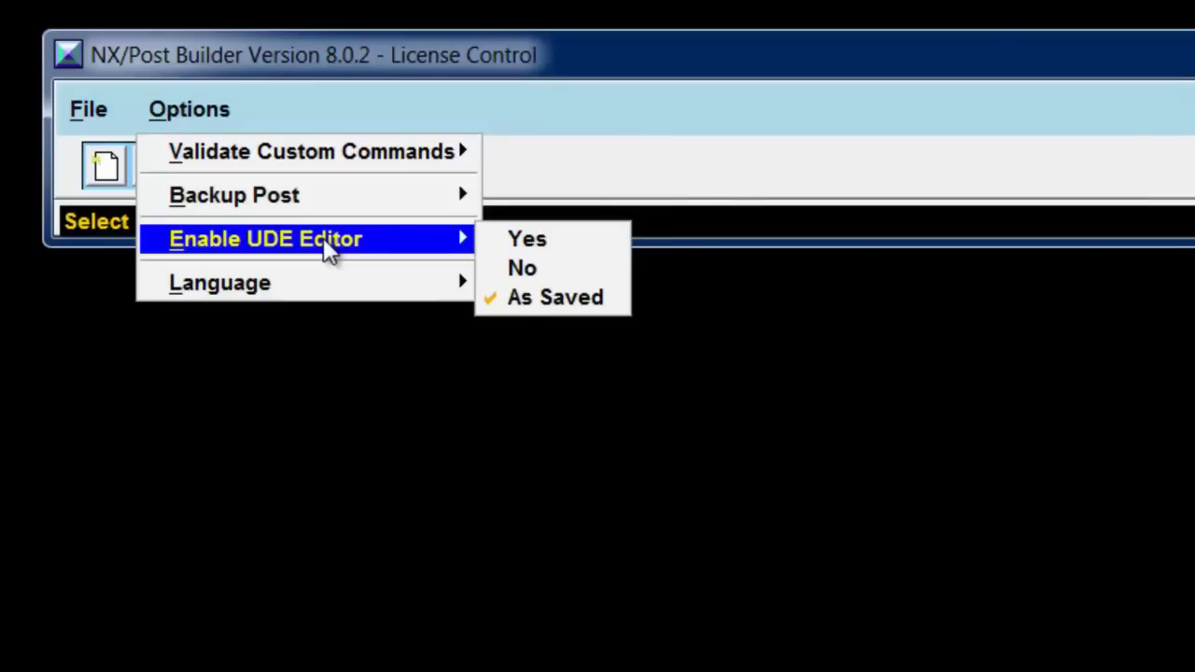
pyautogui.click(528, 243)
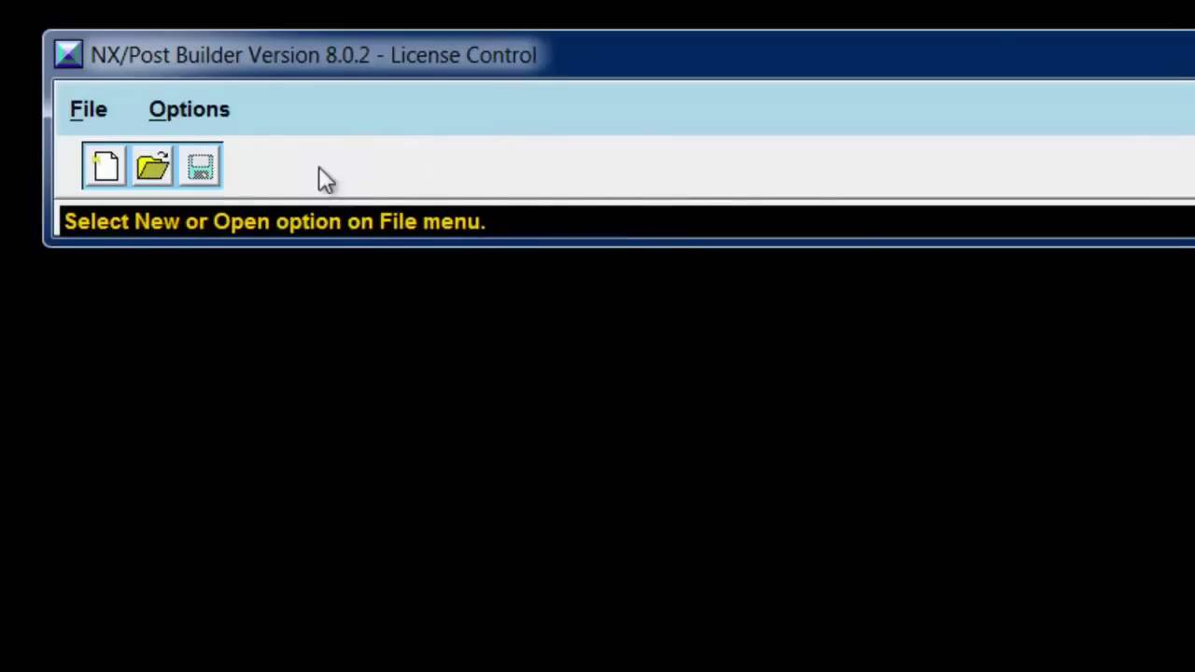
# Step: Browse the Options, Language and Utilities menus
pyautogui.click(194, 114)
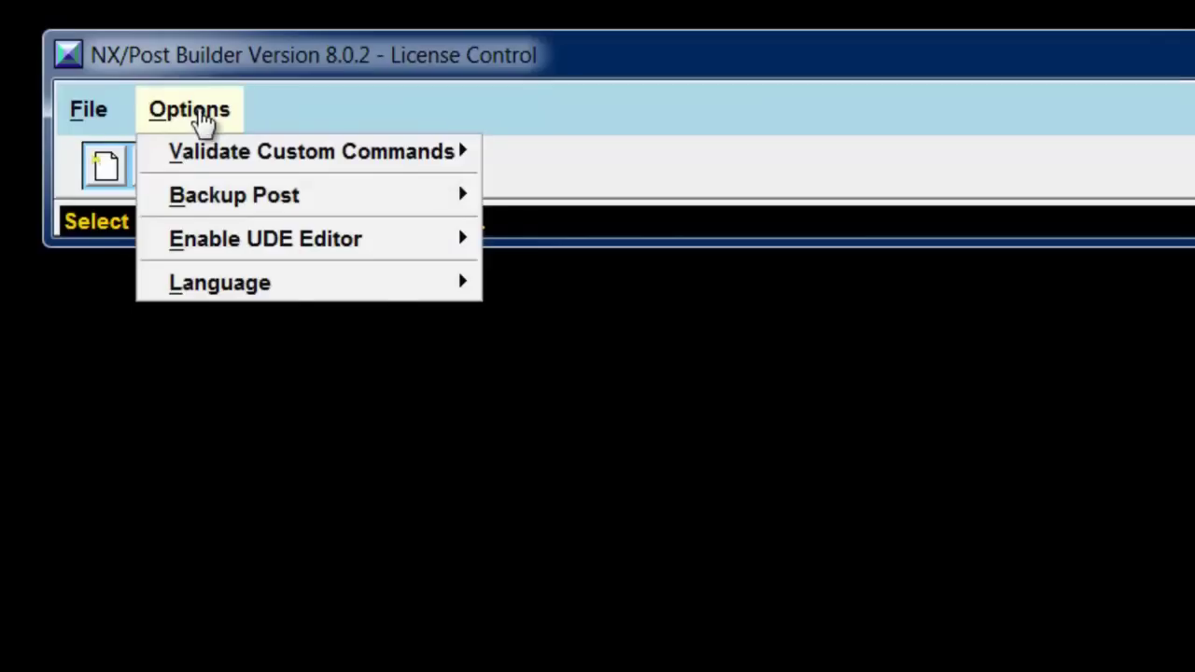
pyautogui.moveTo(313, 285)
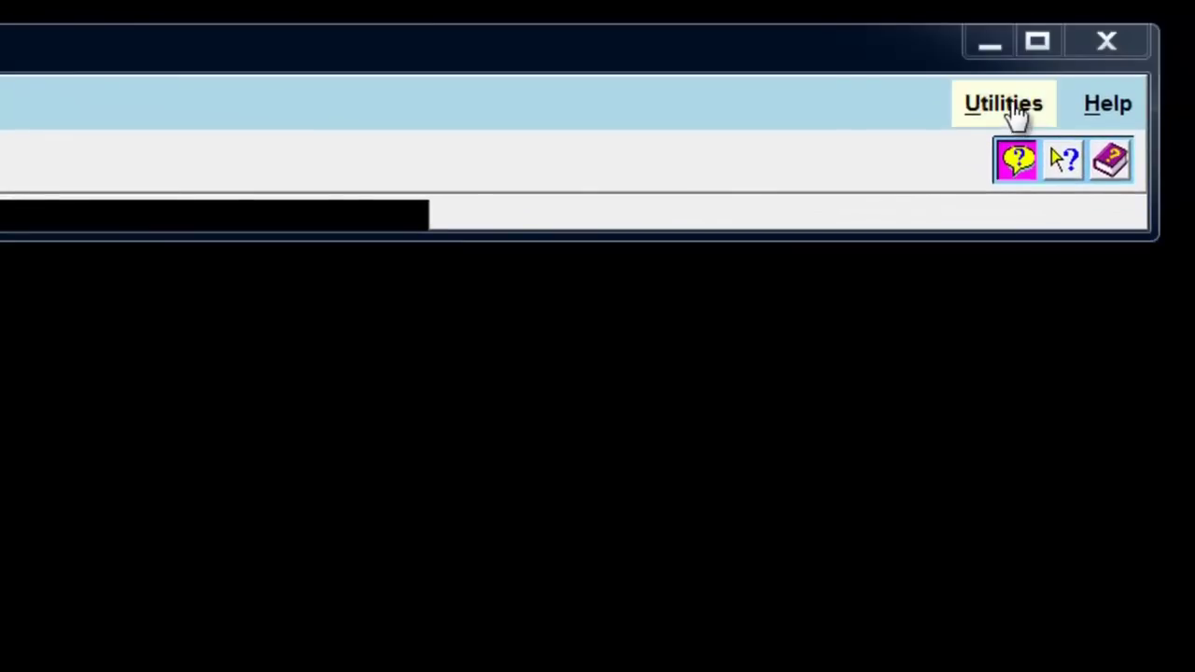
pyautogui.click(1006, 105)
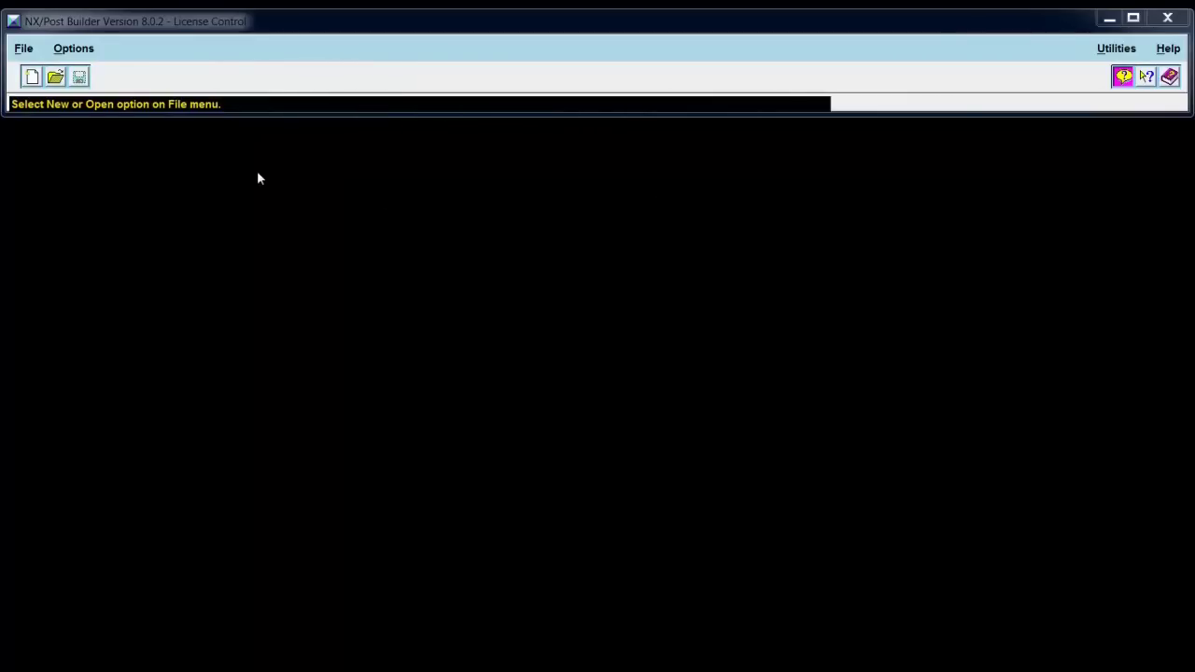
# Step: Create a new post named 3axis1 with Millimeters output, replacing the default new_post
pyautogui.click(23, 49)
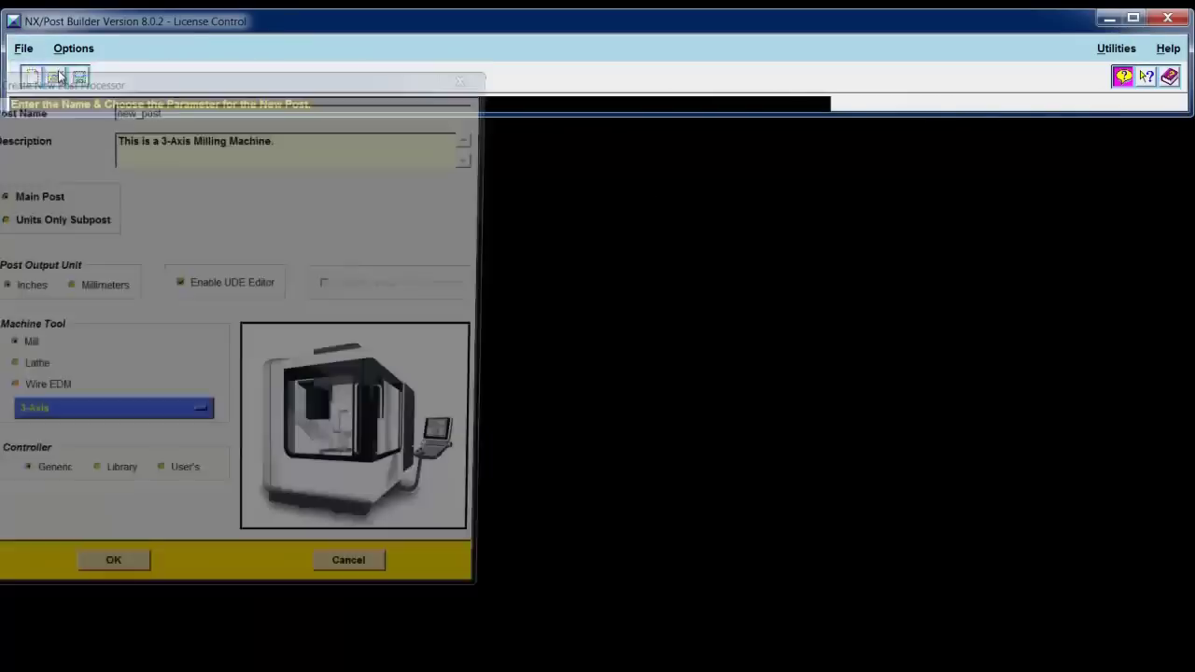
pyautogui.click(54, 69)
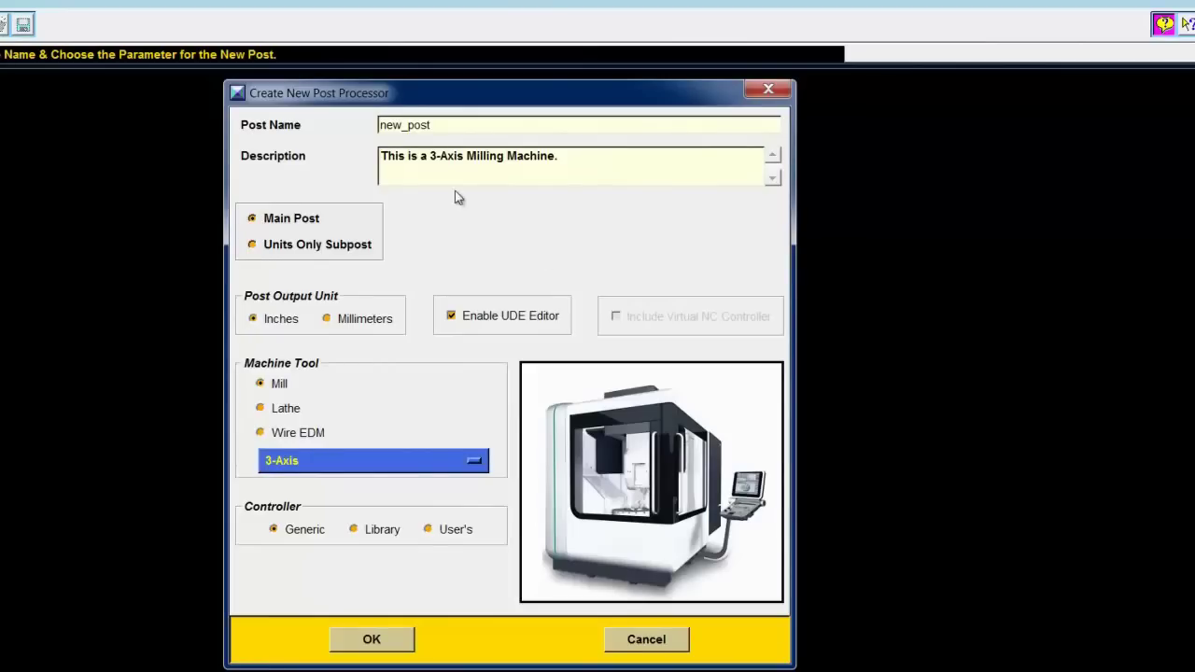
pyautogui.click(442, 128)
pyautogui.press('BackSpace')
pyautogui.press('BackSpace')
pyautogui.press('BackSpace')
pyautogui.press('BackSpace')
pyautogui.press('BackSpace')
pyautogui.press('BackSpace')
pyautogui.press('BackSpace')
pyautogui.press('BackSpace')
pyautogui.write('3axis1')
pyautogui.click(327, 320)
pyautogui.click(452, 467)
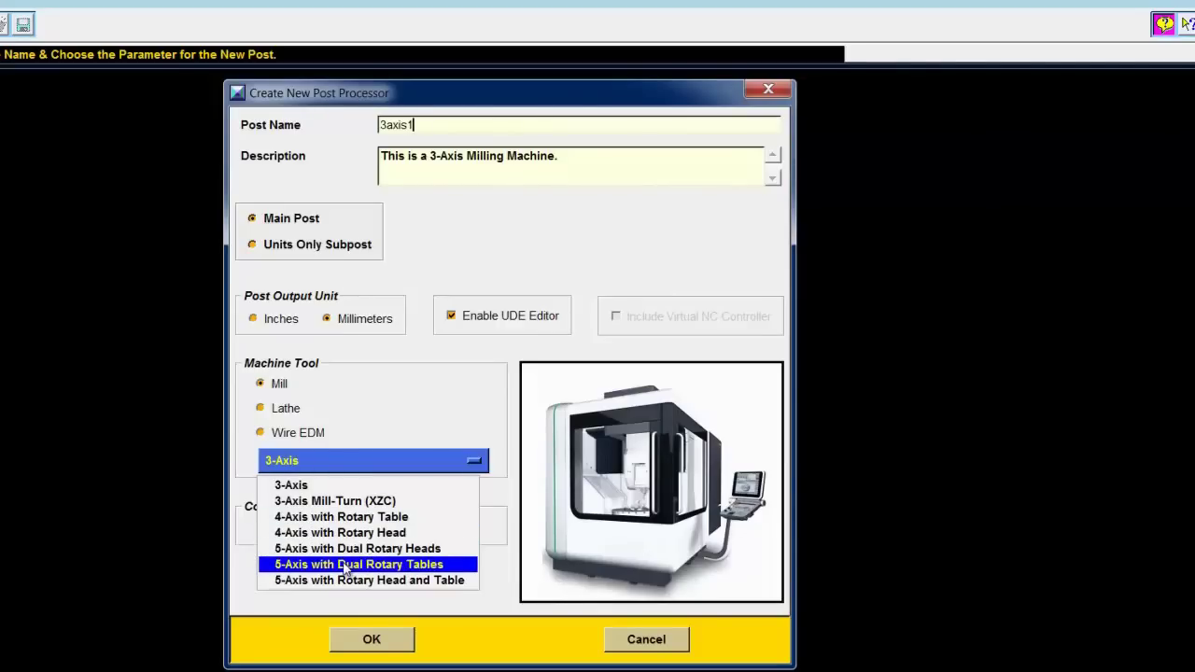
# Step: Keep the 3-Axis Mill type and choose the library controller fanuc_6M
pyautogui.click(308, 485)
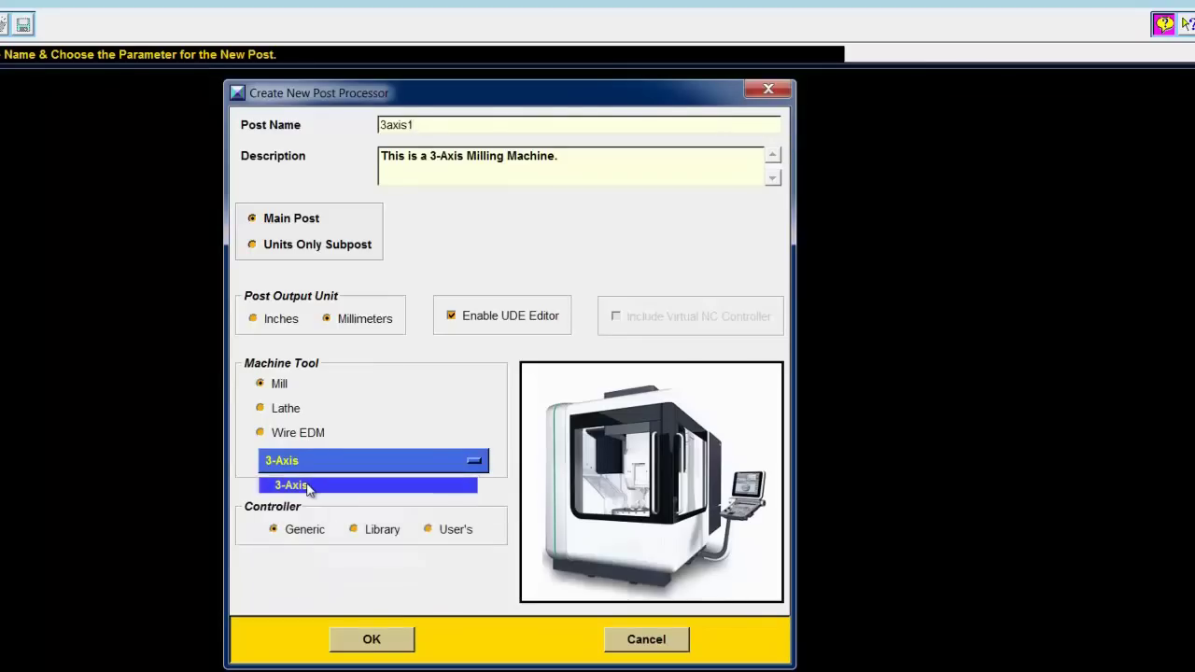
pyautogui.click(354, 530)
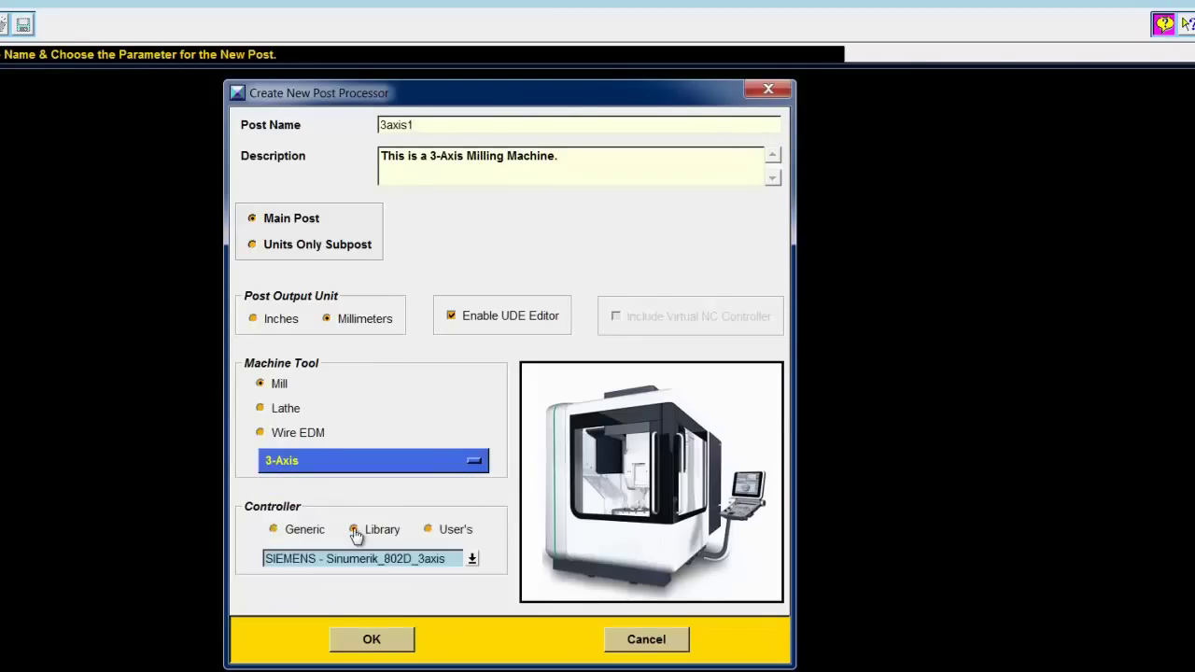
pyautogui.click(472, 558)
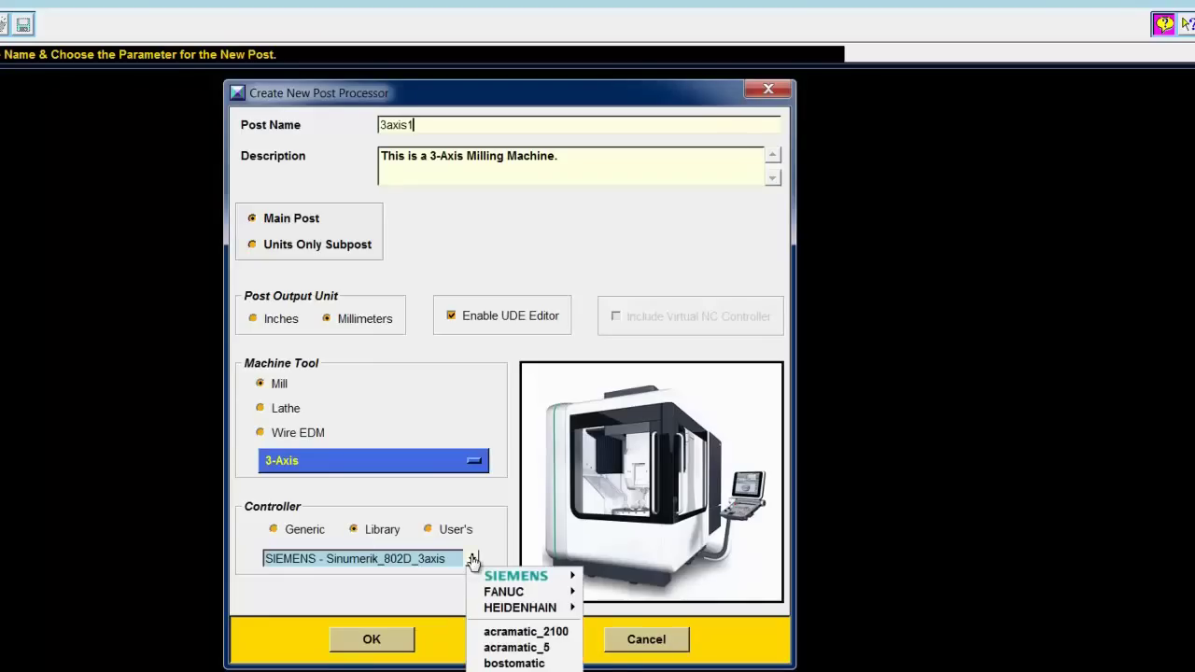
pyautogui.moveTo(503, 88); pyautogui.dragTo(498, 28)
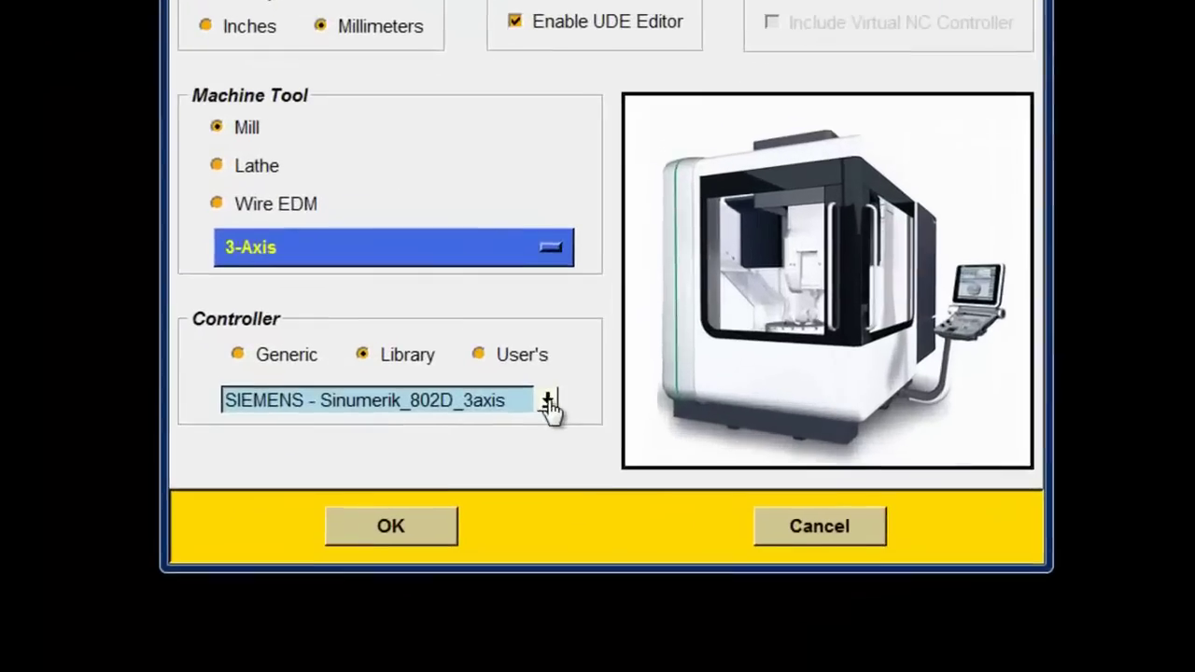
pyautogui.click(487, 474)
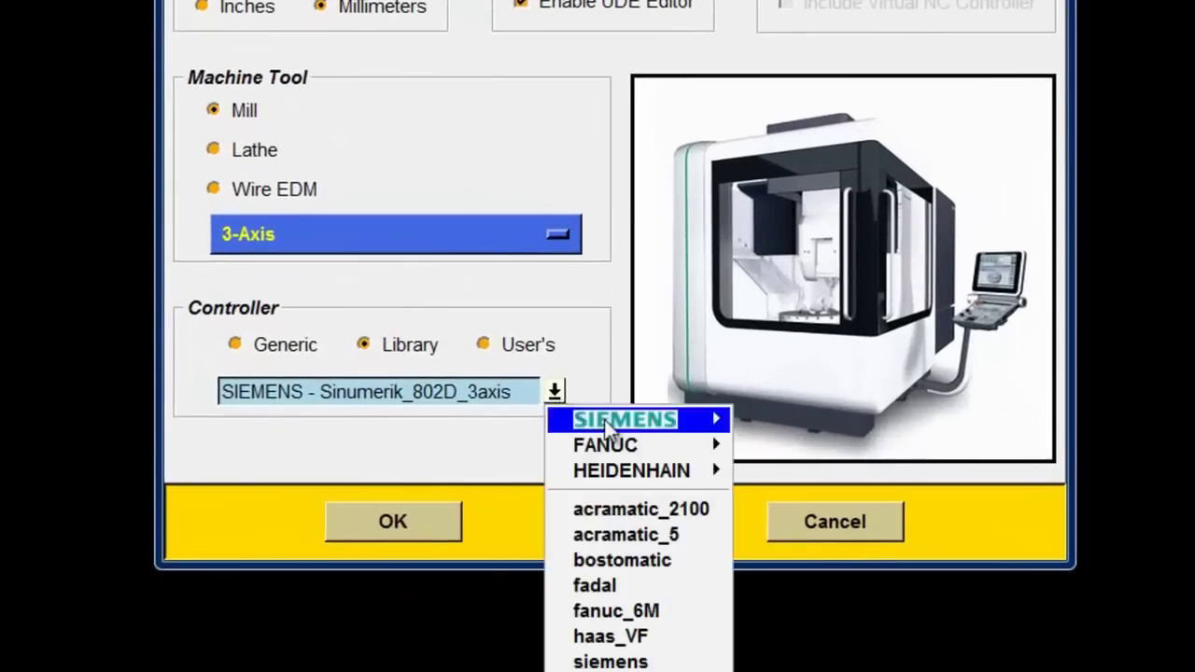
pyautogui.moveTo(611, 424)
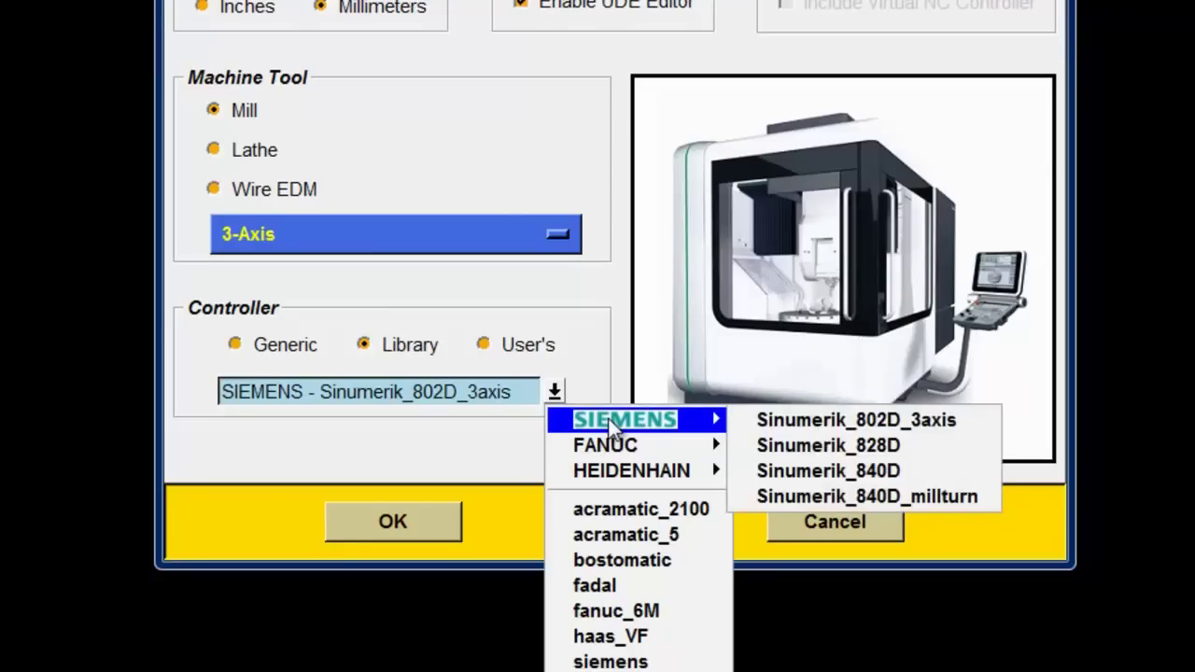
pyautogui.moveTo(640, 448)
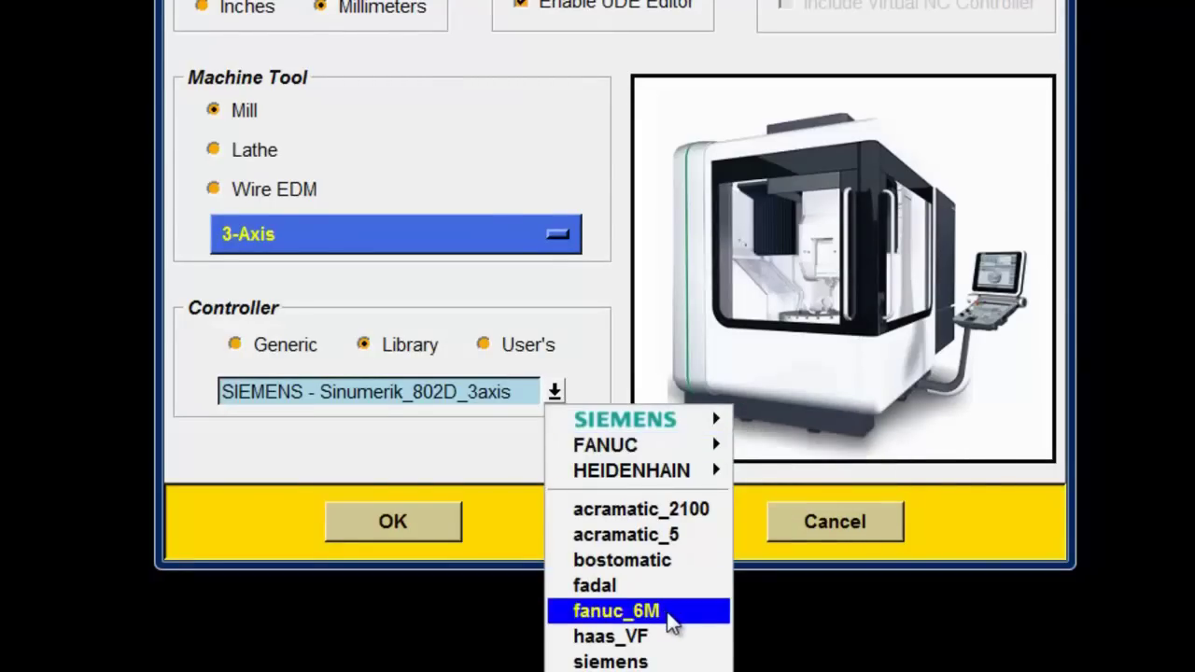
pyautogui.moveTo(669, 475)
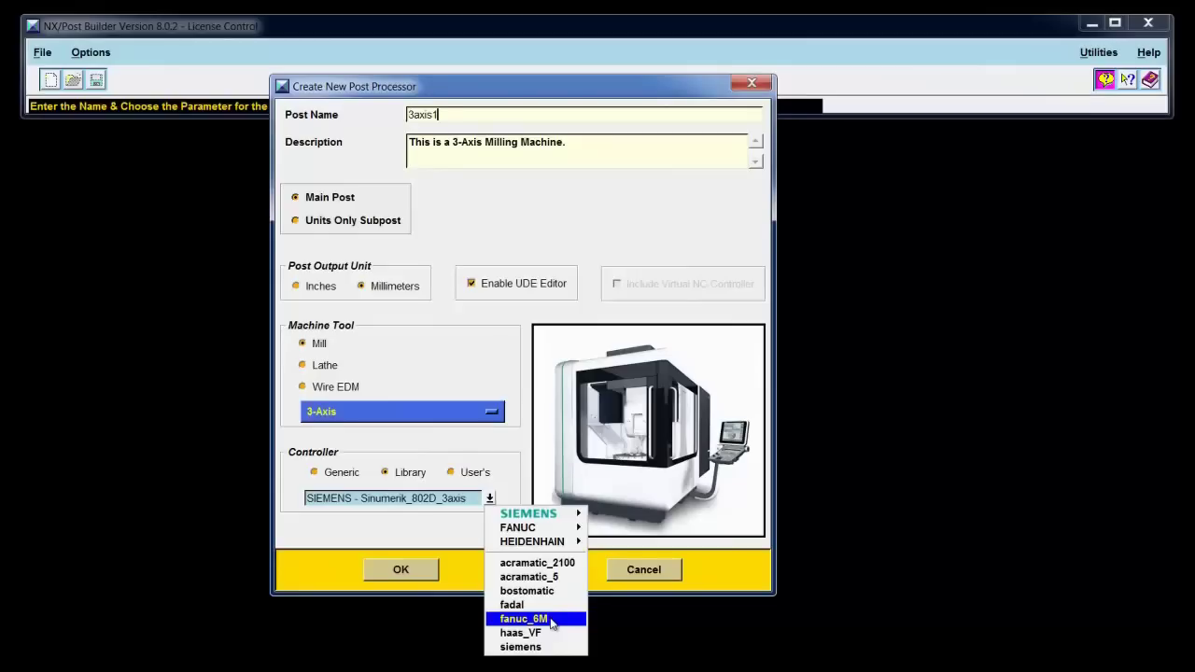
pyautogui.click(550, 619)
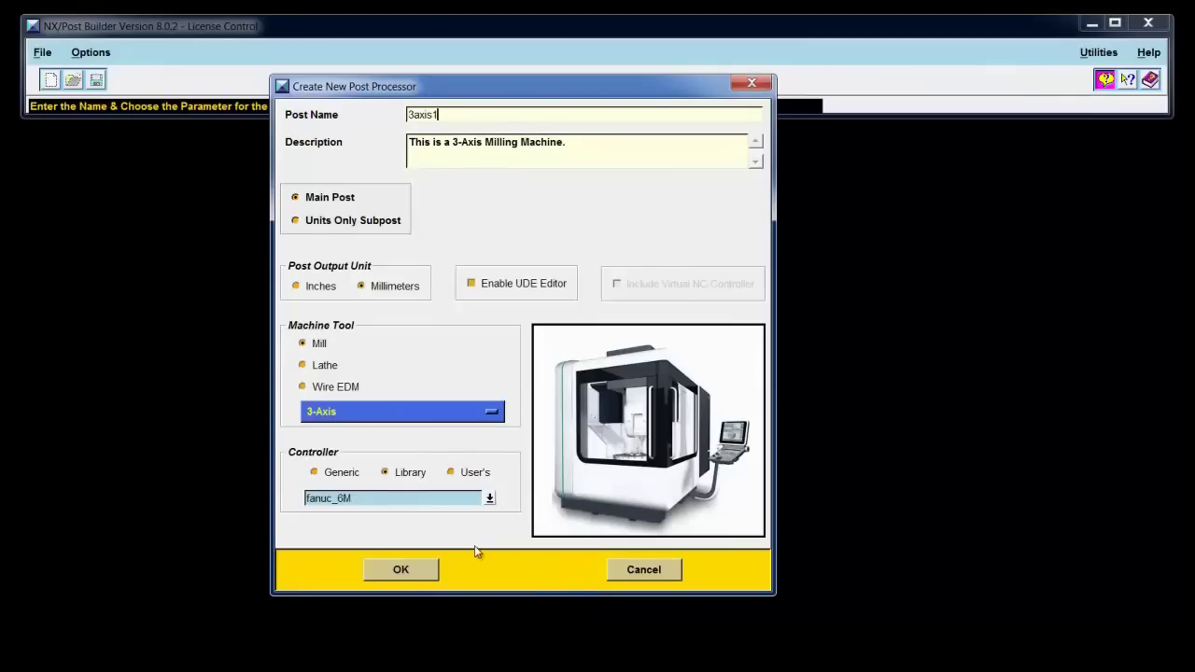
# Step: Create the 3axis1 post and save it as 3axis1.pui in D:\Scratch
pyautogui.click(429, 572)
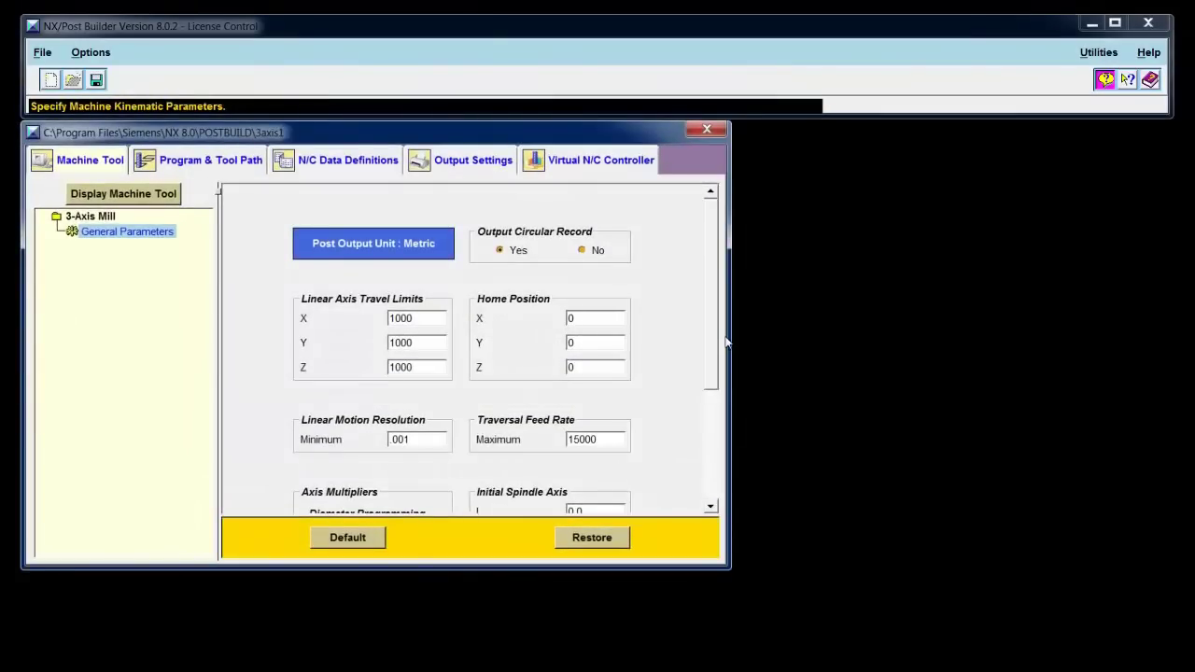
pyautogui.moveTo(730, 336); pyautogui.dragTo(1172, 336)
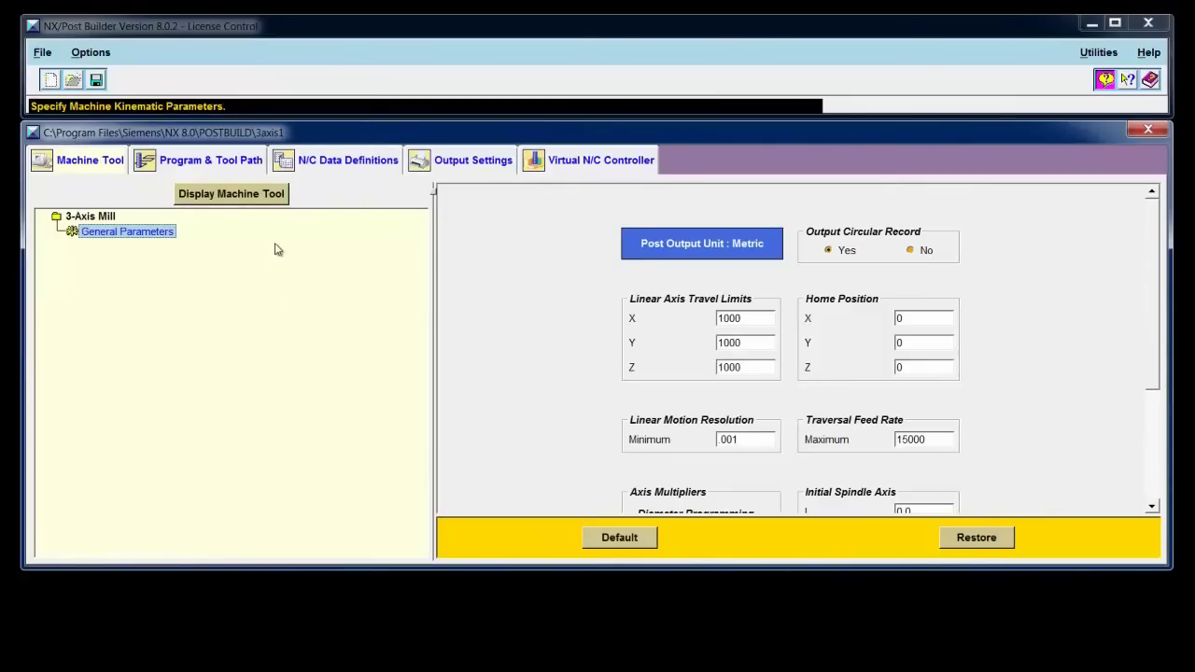
pyautogui.click(97, 80)
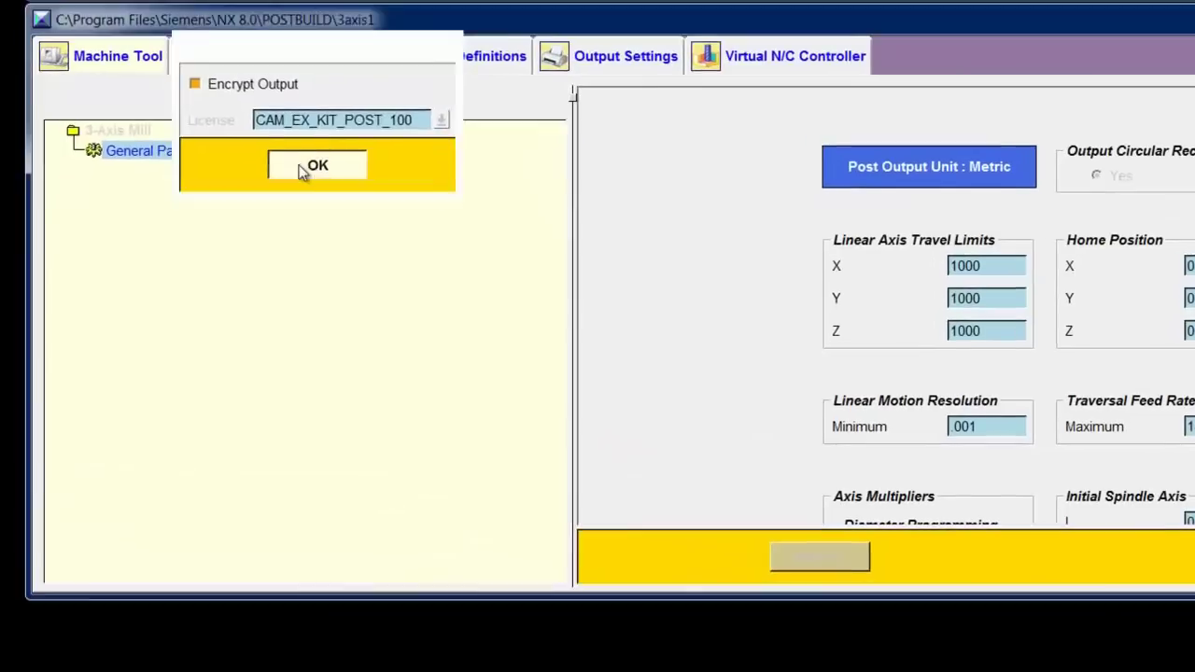
pyautogui.click(258, 219)
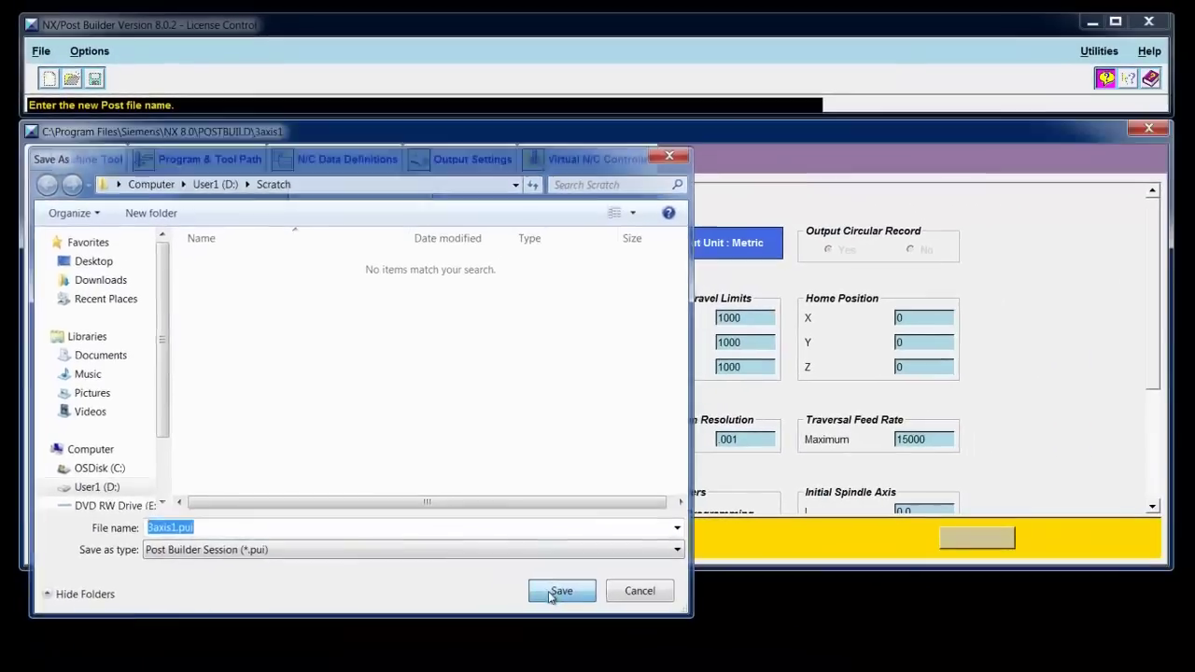
pyautogui.click(644, 613)
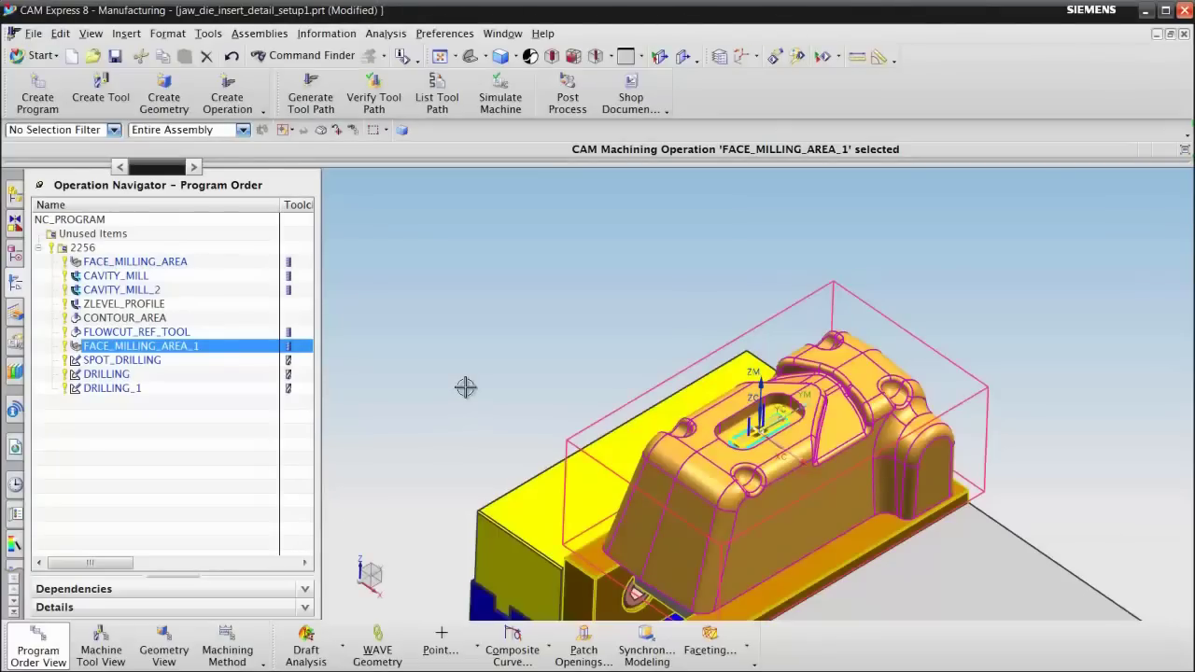
# Step: Orbit the die insert part and select FACE_MILLING_AREA_1 in the Operation Navigator
pyautogui.moveTo(480, 358); pyautogui.dragTo(451, 297, button='middle')
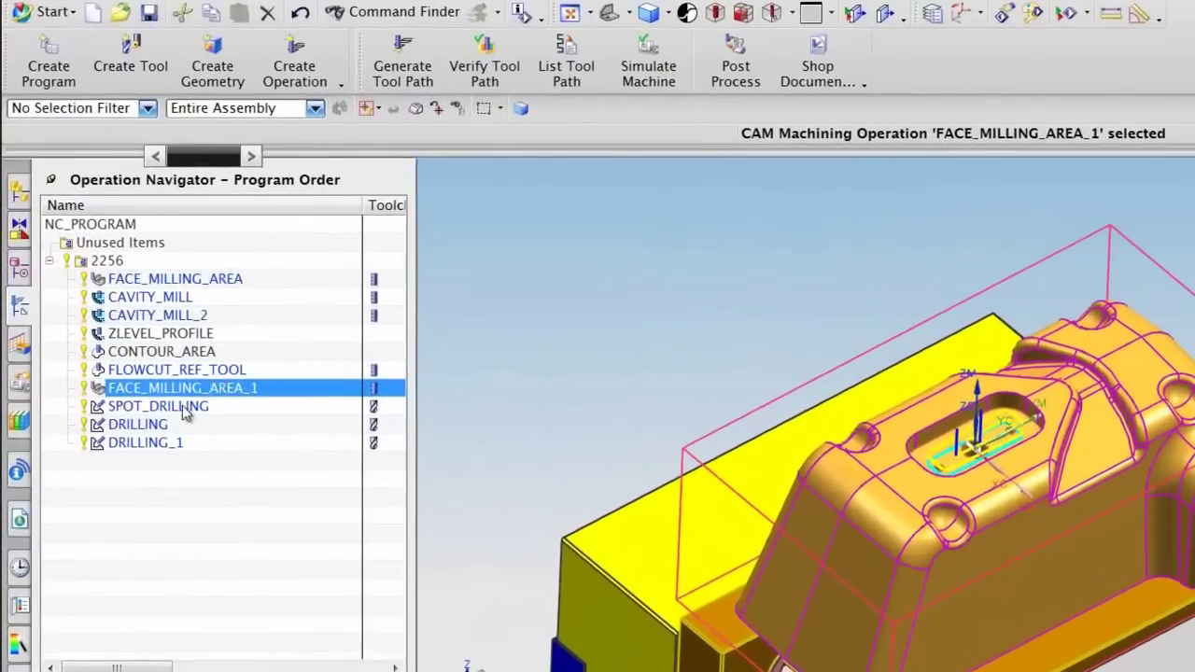
pyautogui.click(157, 370)
pyautogui.click(194, 389)
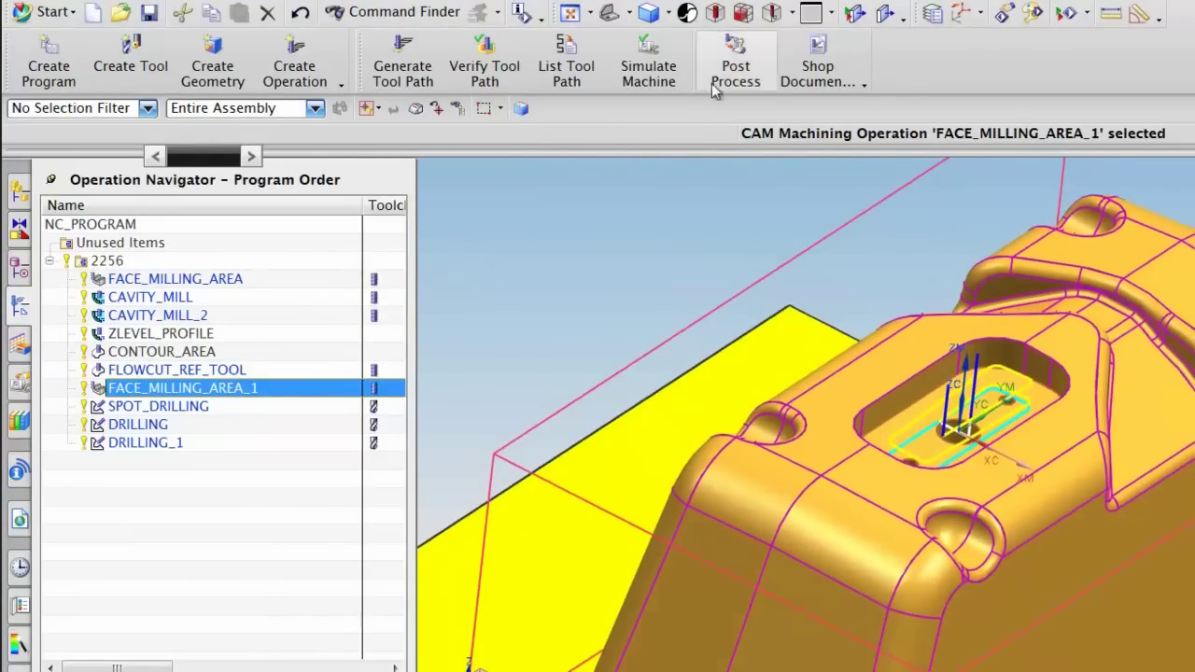
# Step: Add D:\Scratch\3axis1.pui to the Postprocess dialog's postprocessor list
pyautogui.click(735, 67)
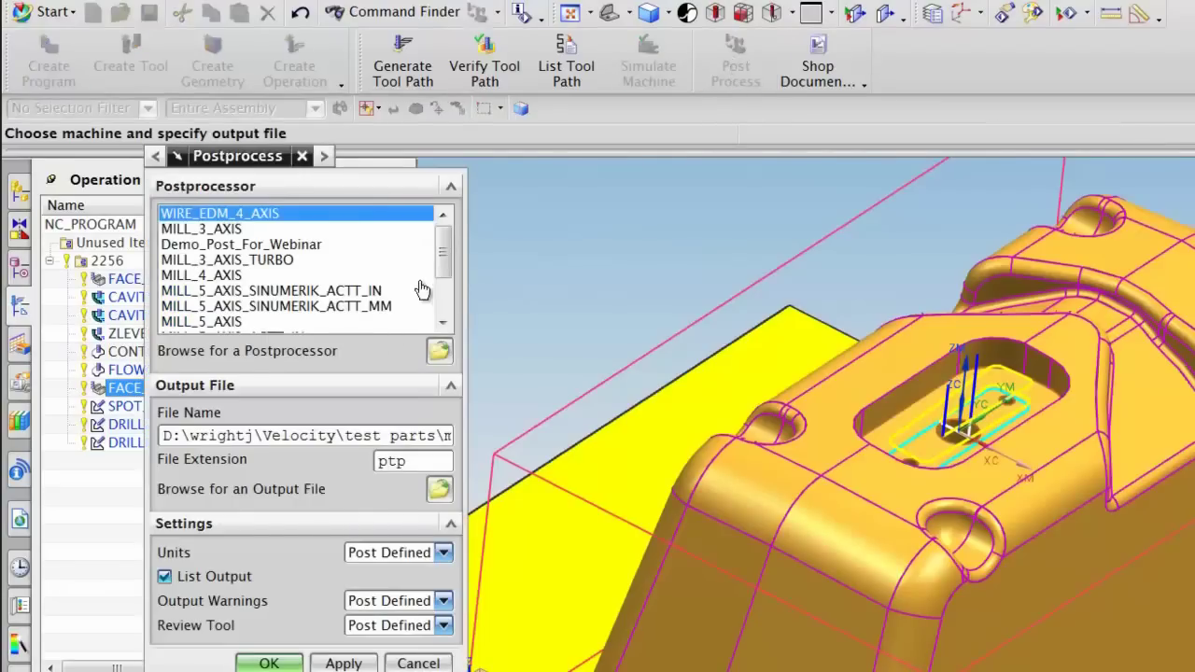
pyautogui.moveTo(444, 241); pyautogui.dragTo(445, 295)
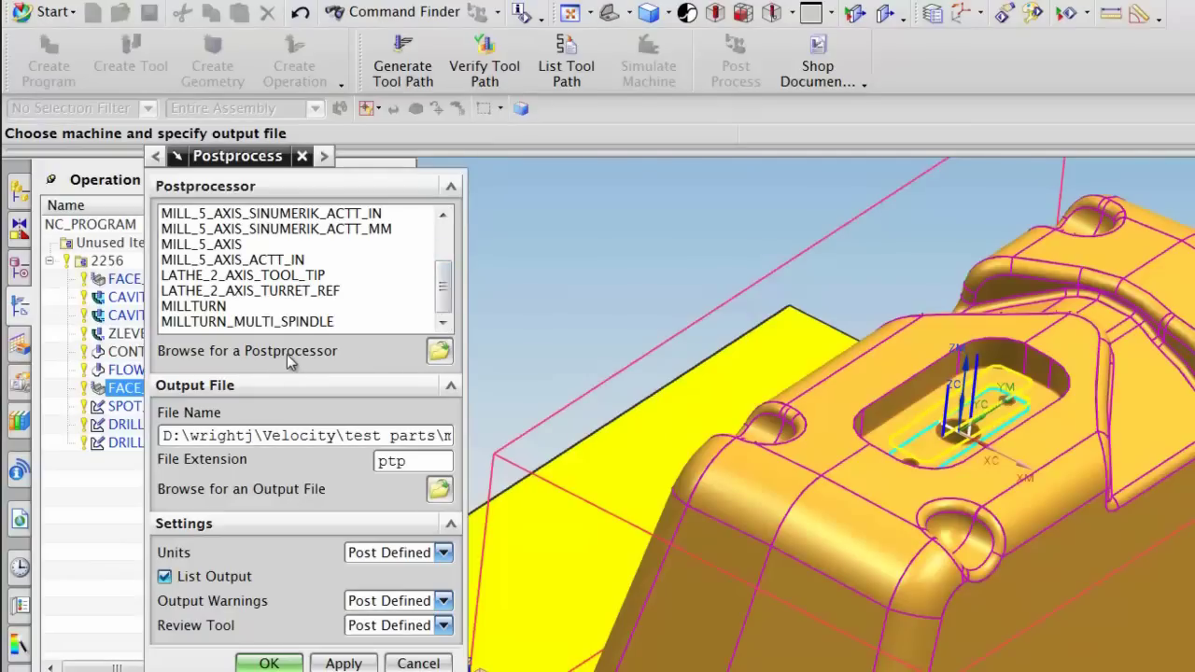
pyautogui.click(439, 351)
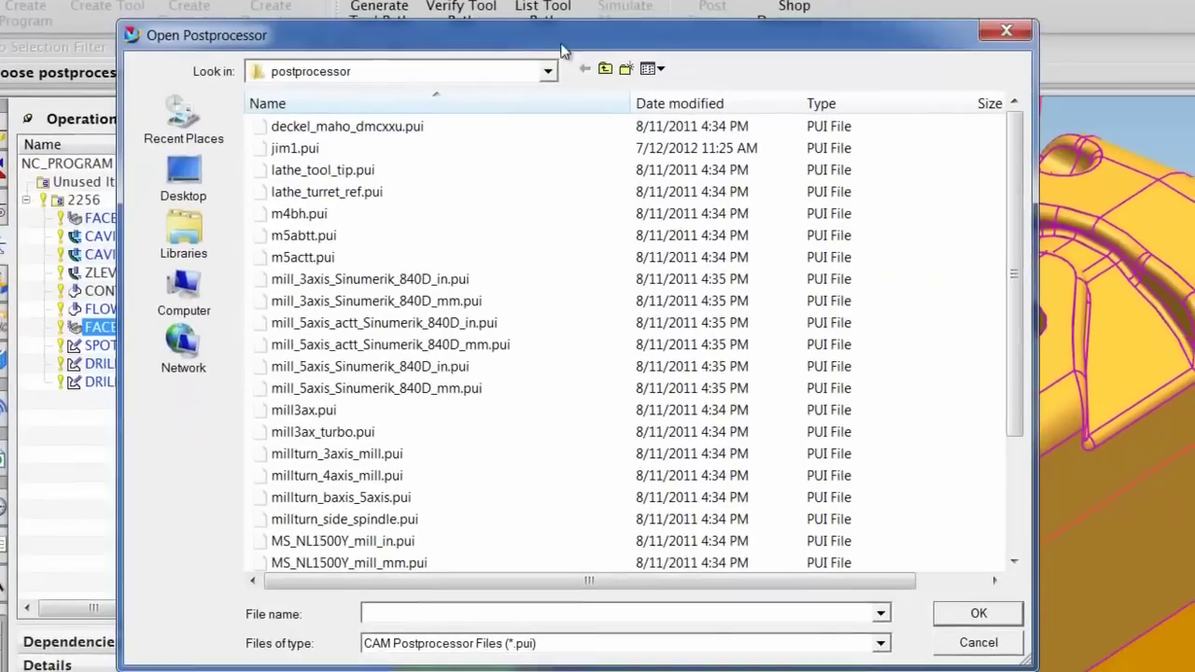
pyautogui.click(548, 71)
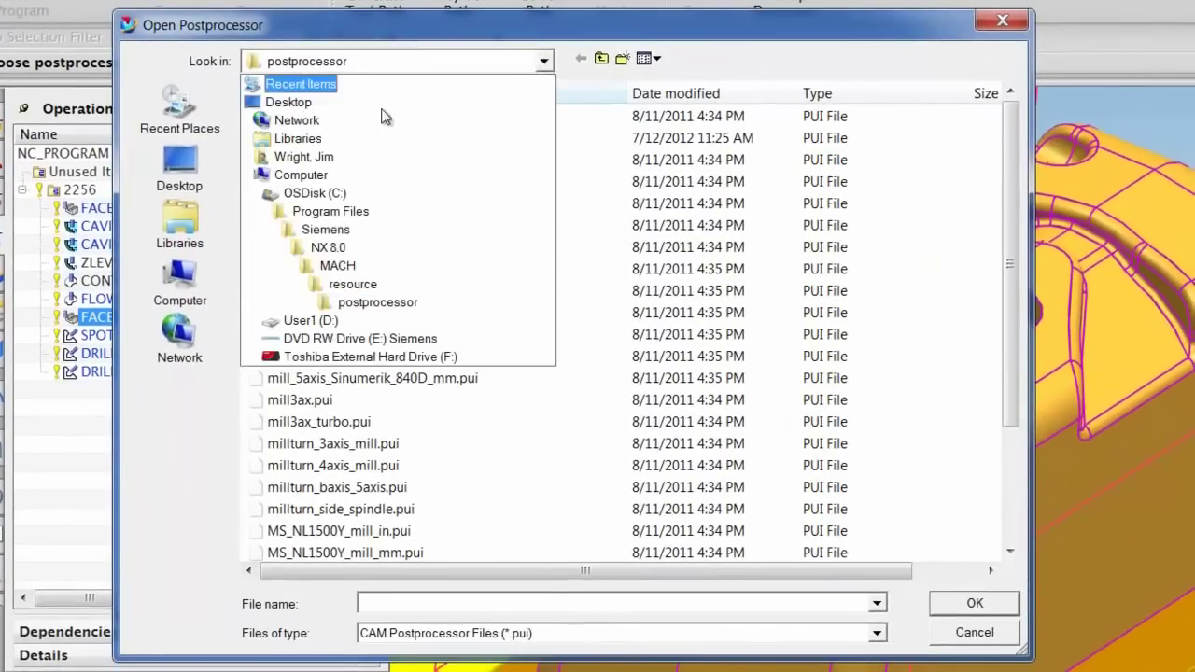
pyautogui.click(322, 319)
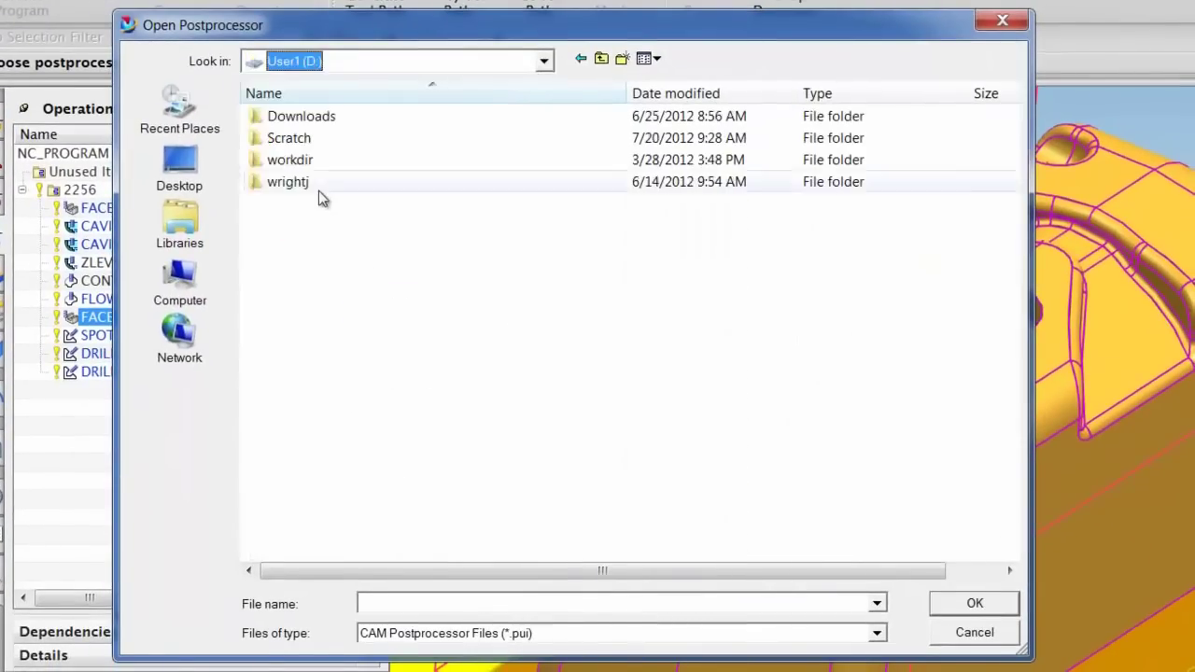
pyautogui.doubleClick(315, 138)
pyautogui.click(313, 119)
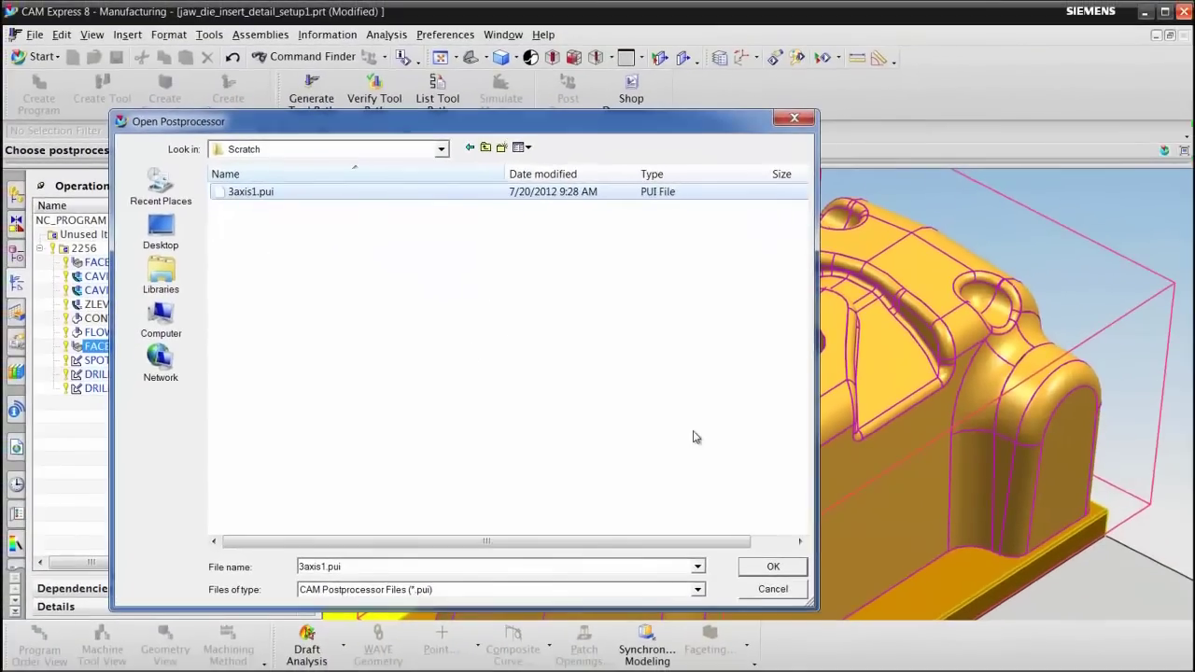
pyautogui.click(771, 566)
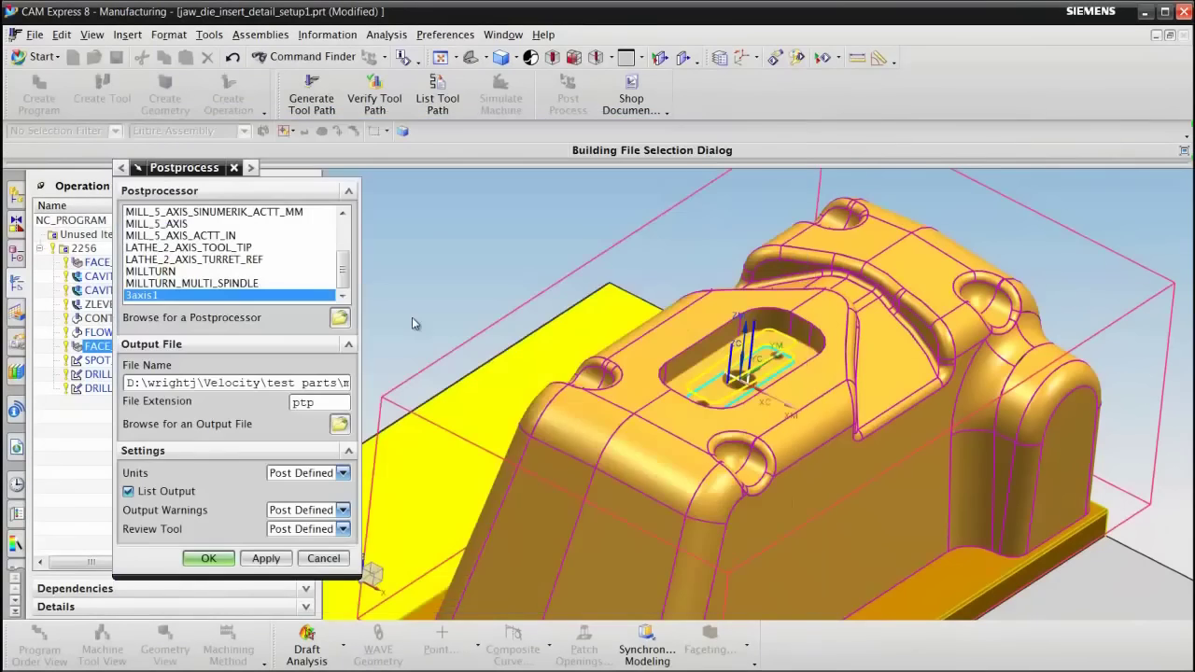
# Step: Run the postprocess with 3axis1, overwriting the existing output file
pyautogui.click(210, 559)
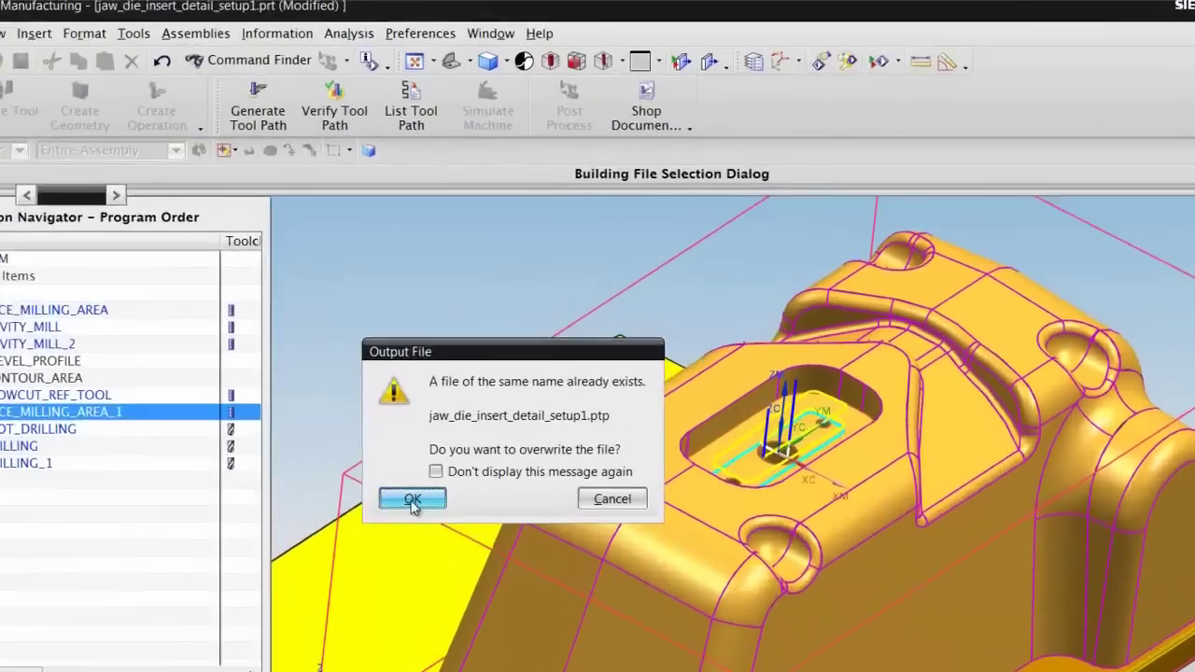
pyautogui.click(432, 419)
pyautogui.moveTo(621, 55); pyautogui.dragTo(601, 19)
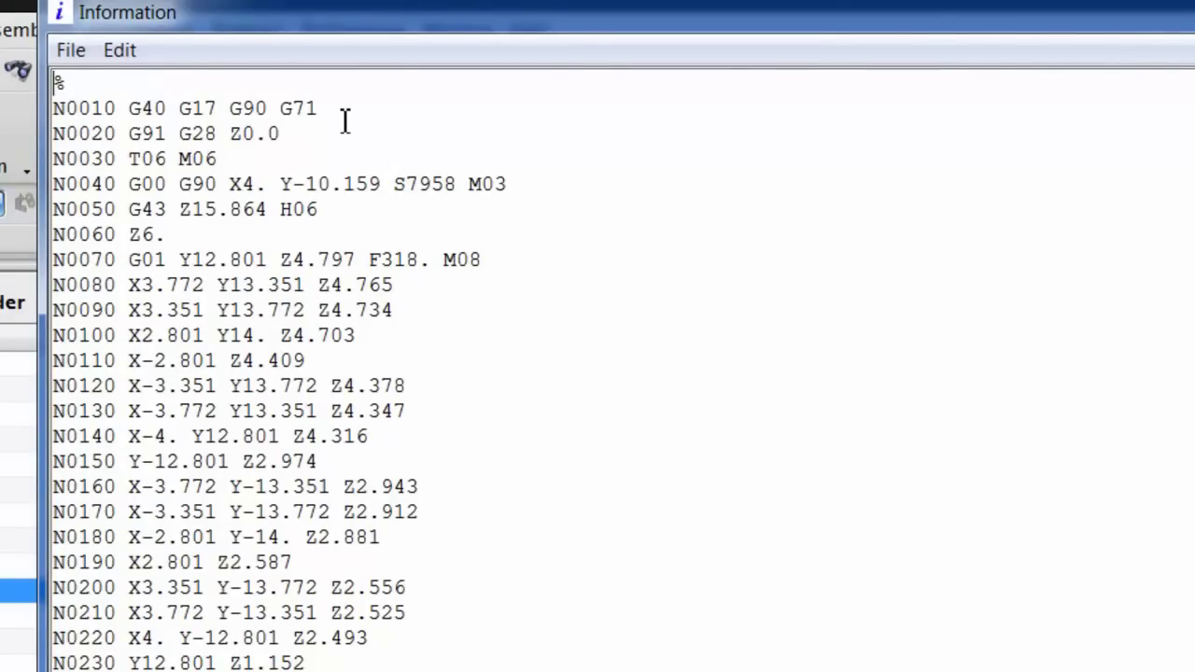
# Step: Highlight the G71 word on line N0010 of the NC listing
pyautogui.moveTo(280, 108); pyautogui.dragTo(323, 108)
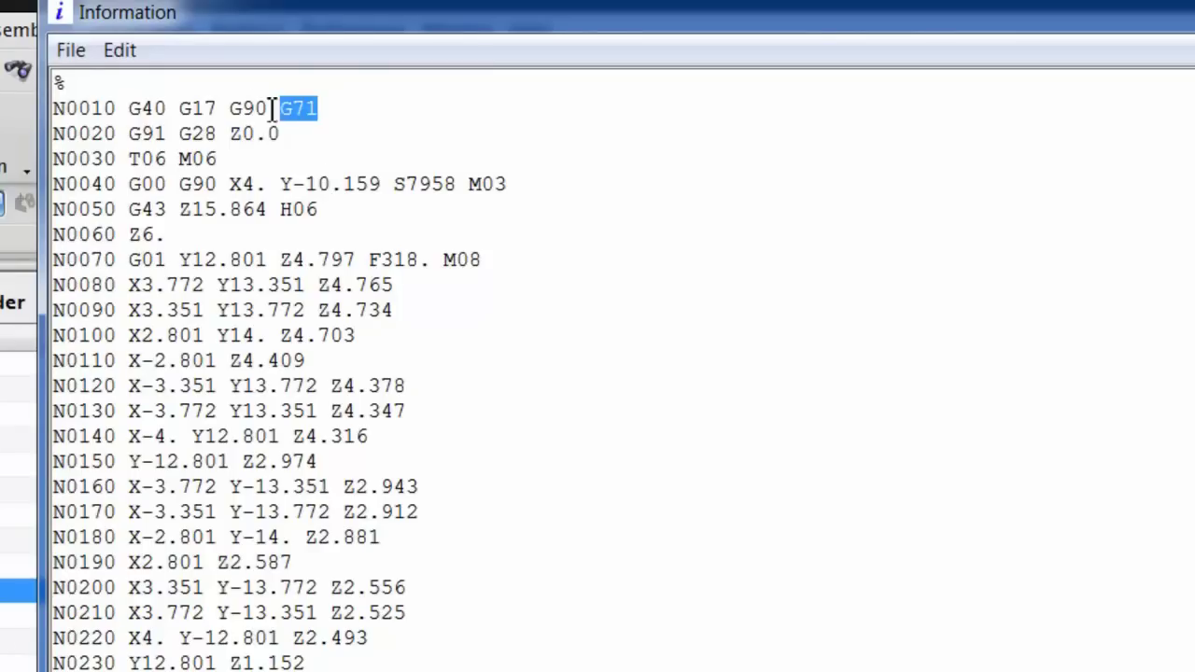
# Step: Highlight G90 on line N0010, then close the Information window
pyautogui.click(233, 109)
pyautogui.moveTo(233, 108); pyautogui.dragTo(275, 109)
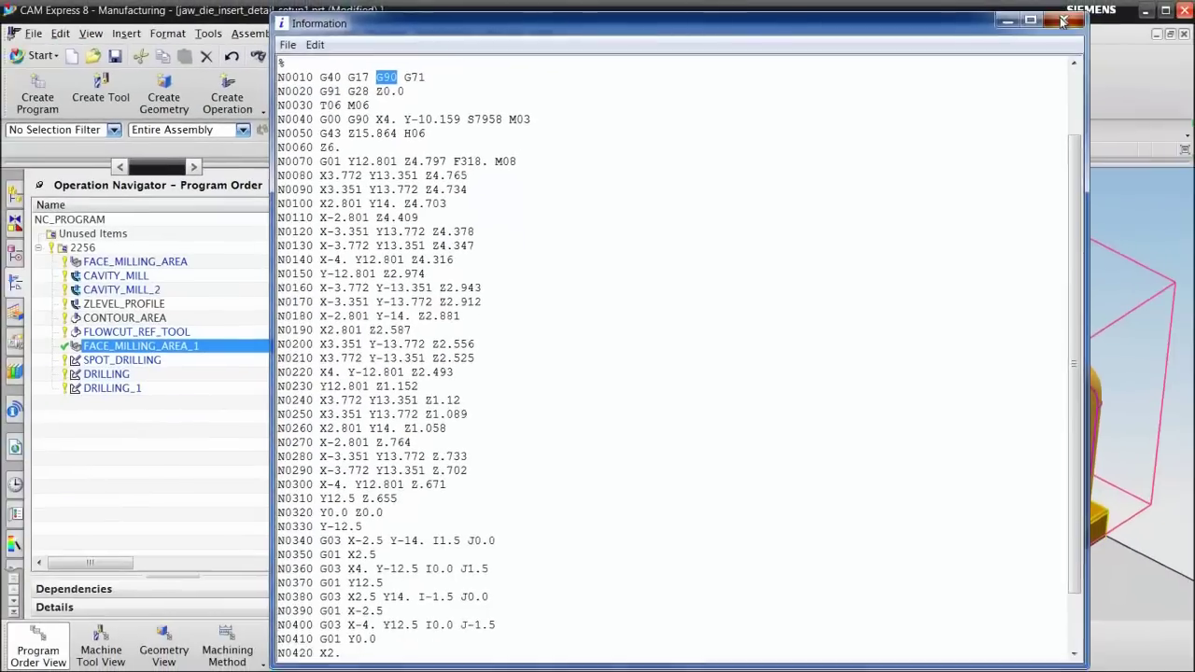
pyautogui.click(1179, 16)
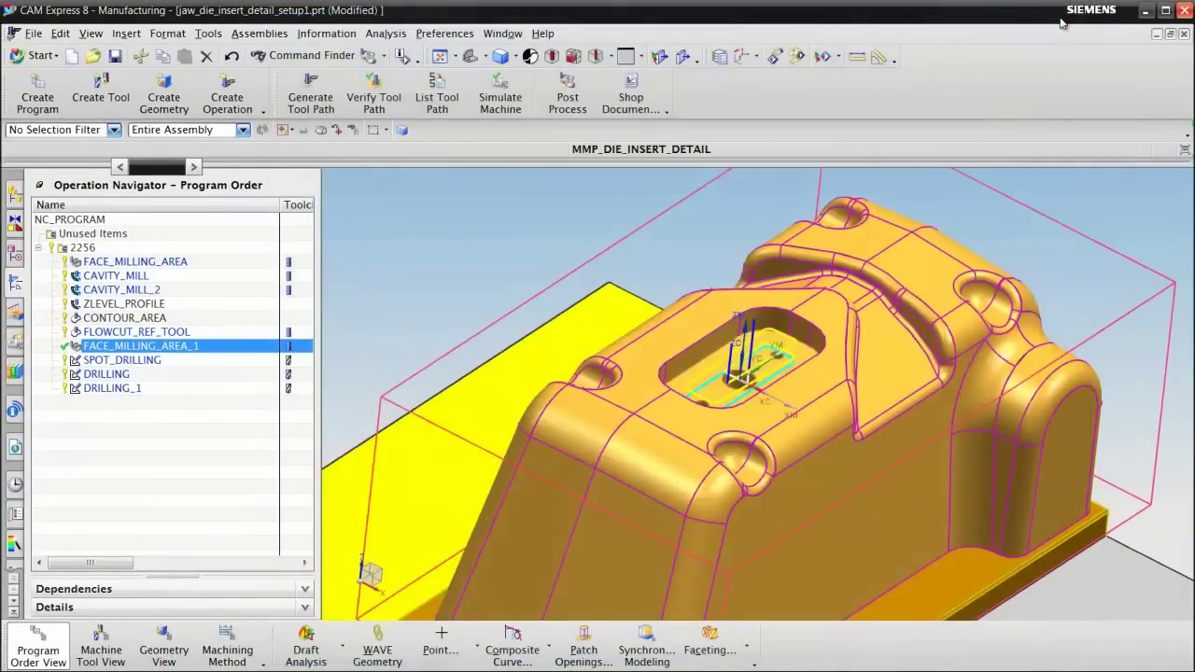
# Step: Minimize CAM Express to reveal the 3axis1 General Parameters in NX/Post Builder
pyautogui.click(1147, 10)
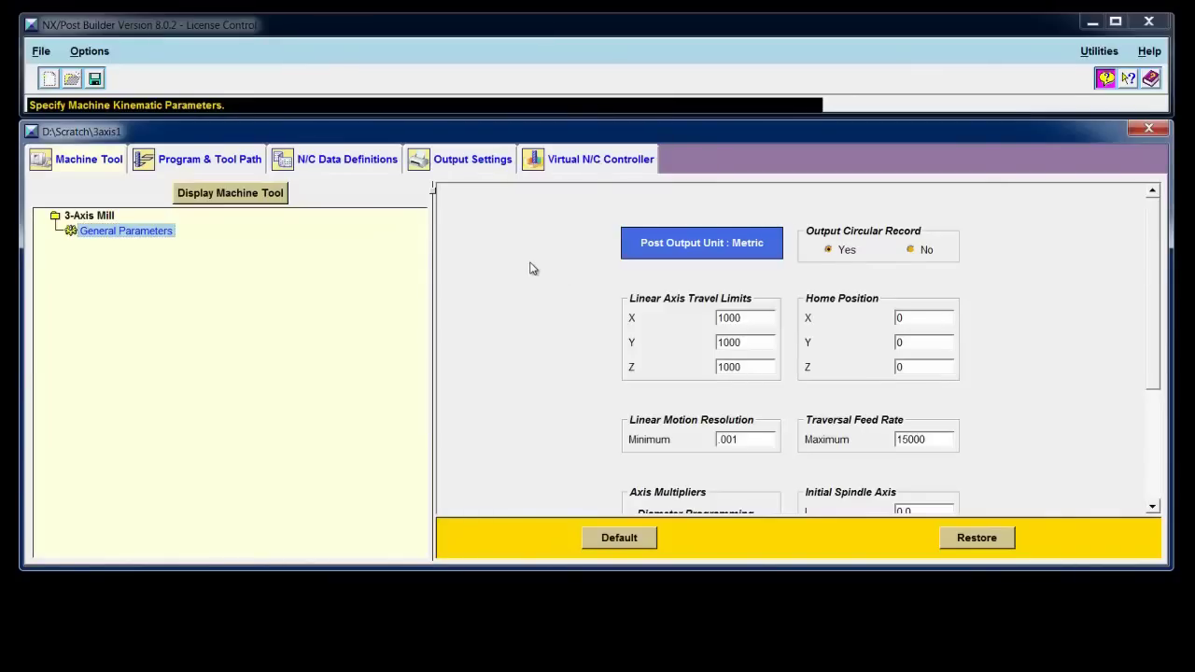
# Step: Scroll the 3axis1 General Parameters down to home position and .001 minimum resolution
pyautogui.click(216, 286)
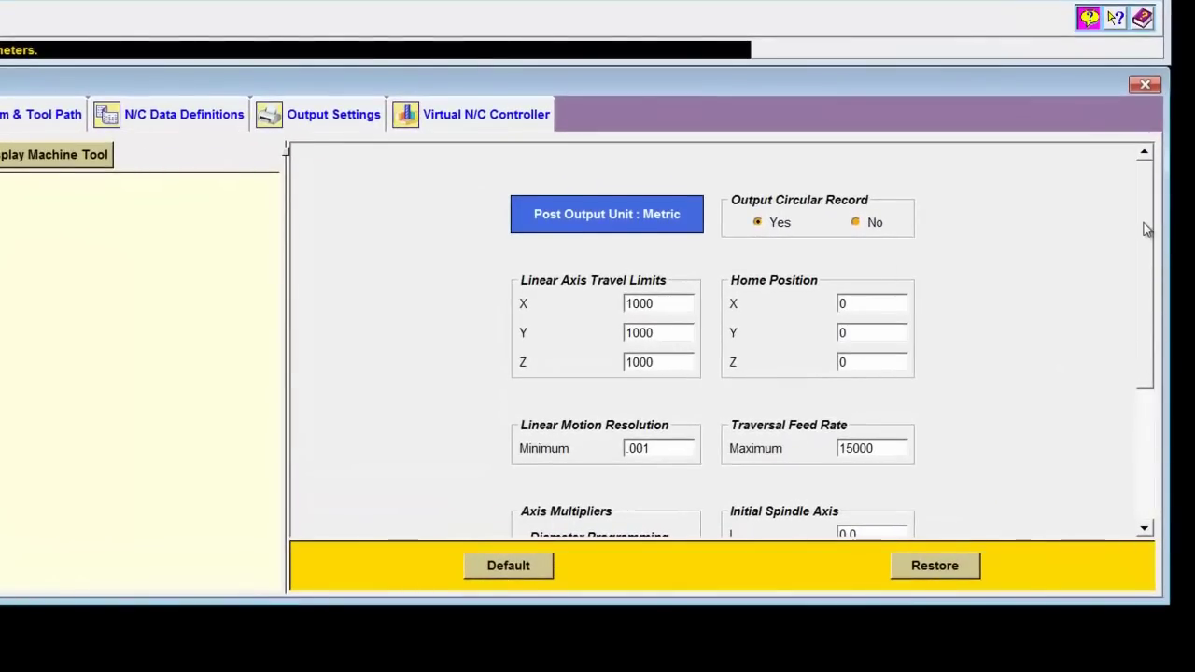
pyautogui.moveTo(1146, 230); pyautogui.dragTo(1147, 280)
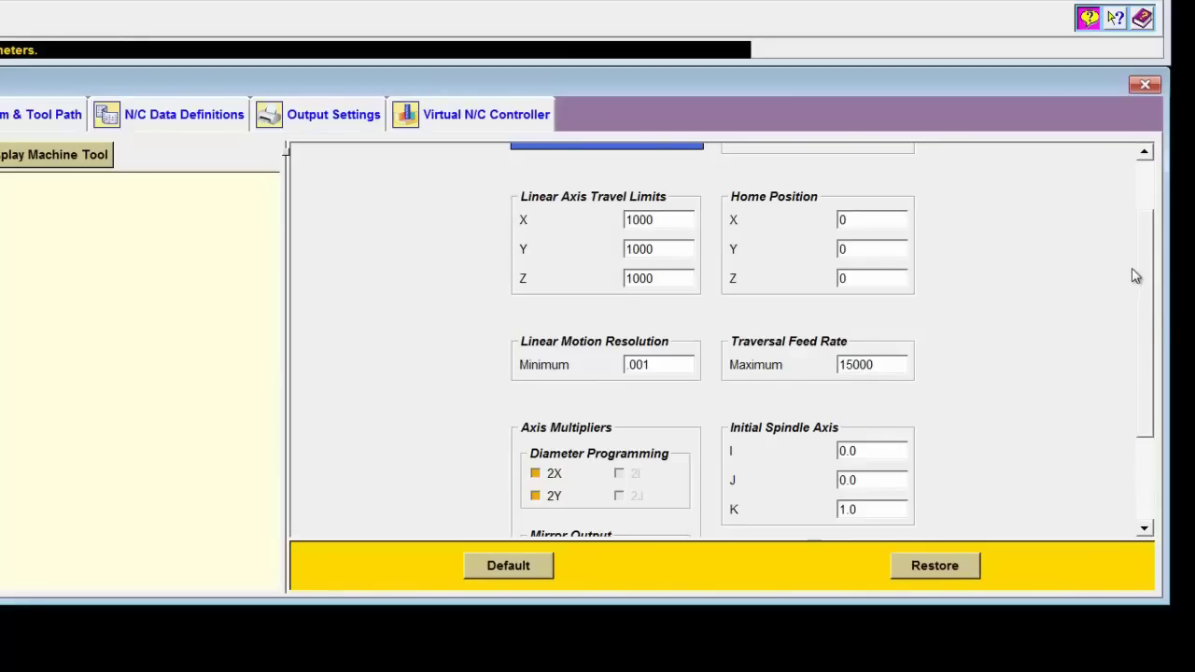
pyautogui.moveTo(1146, 265); pyautogui.dragTo(1144, 349)
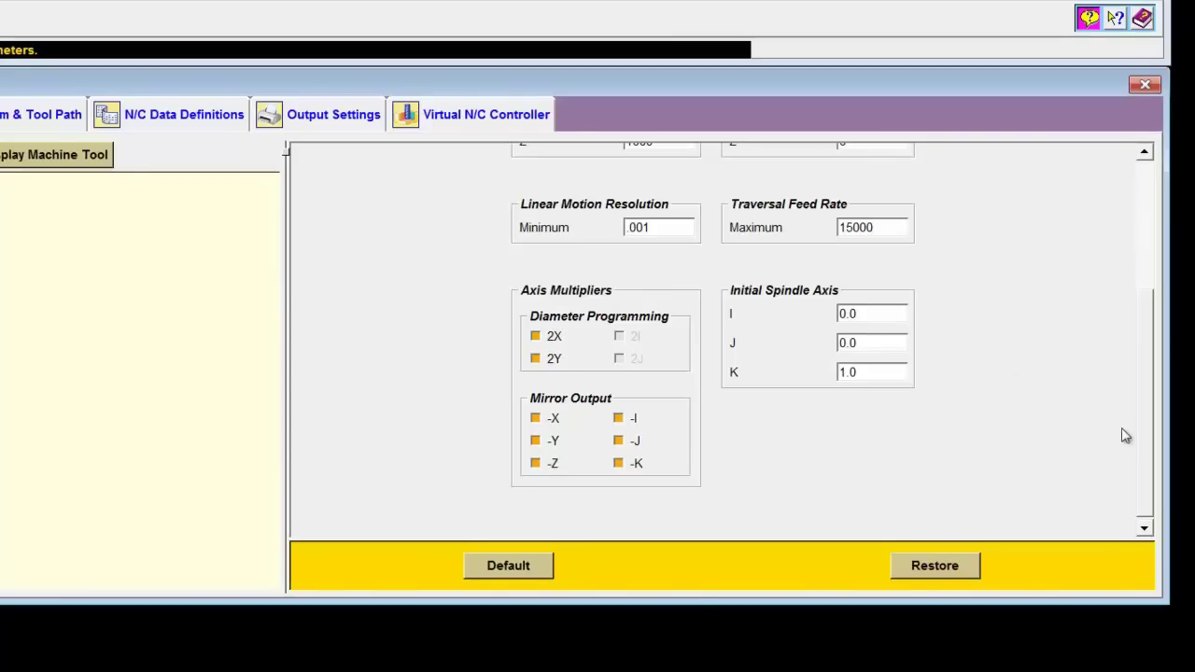
pyautogui.moveTo(1142, 445); pyautogui.dragTo(1127, 313)
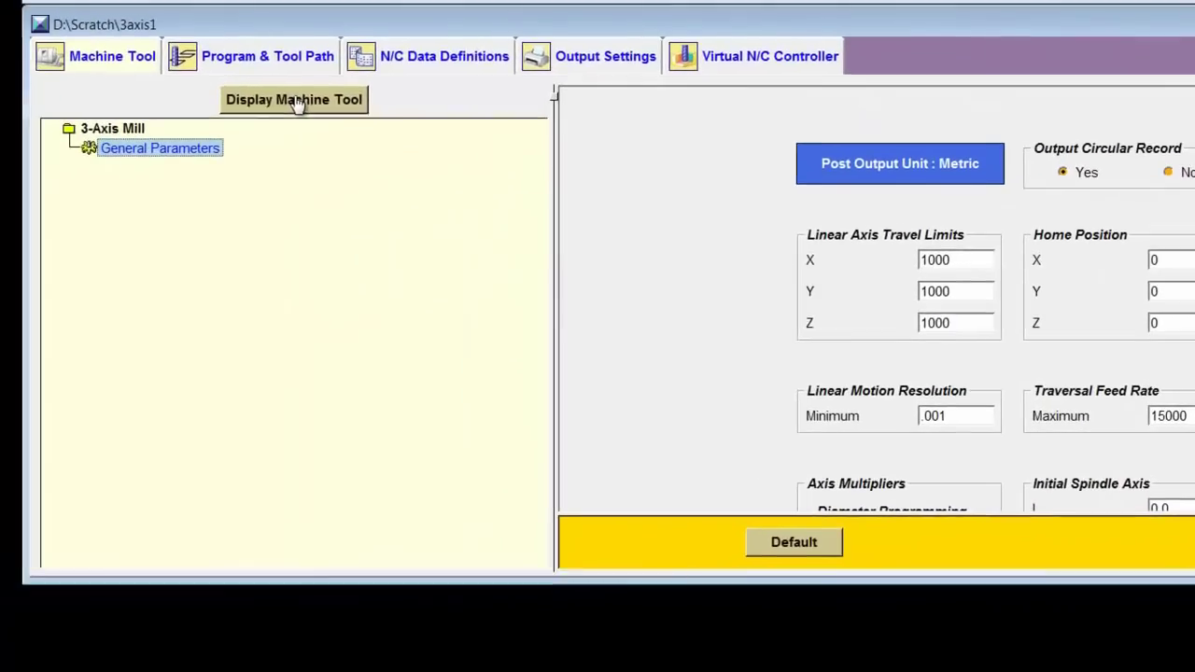
pyautogui.click(48, 158)
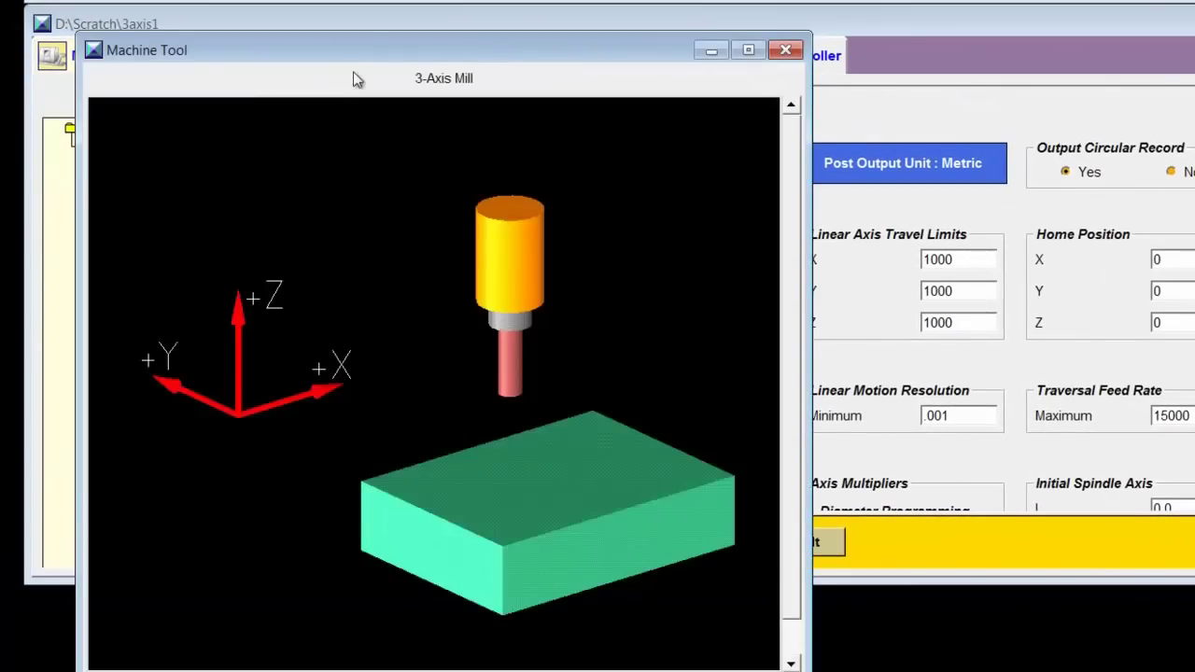
pyautogui.moveTo(392, 46); pyautogui.dragTo(421, 16)
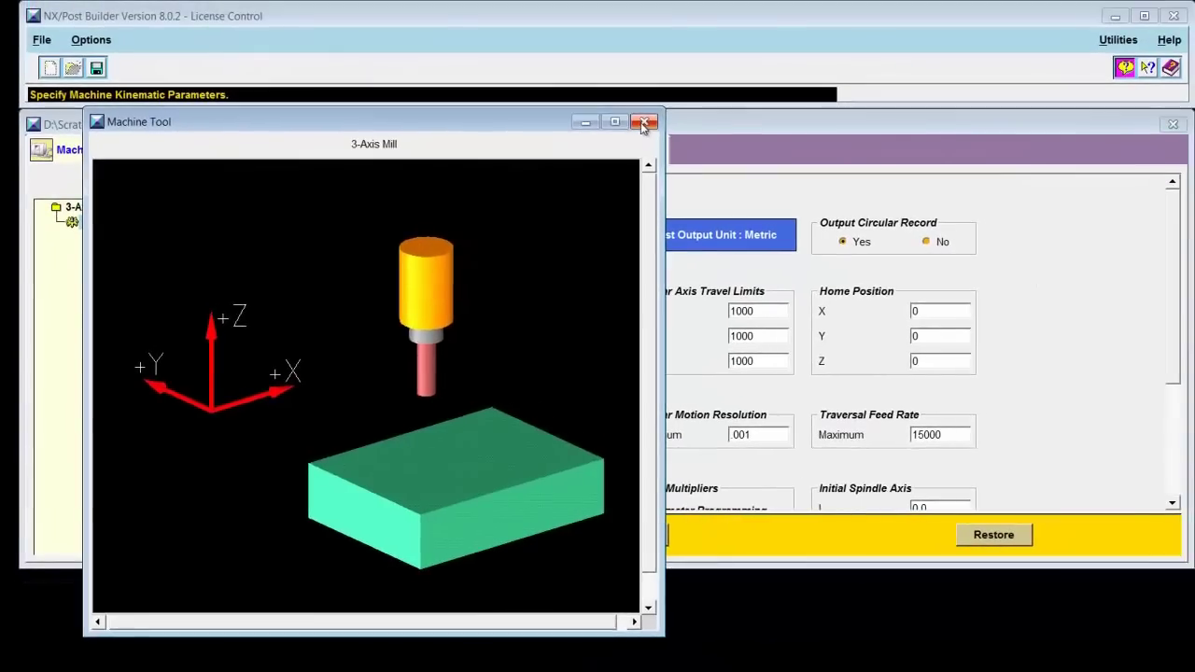
pyautogui.click(814, 20)
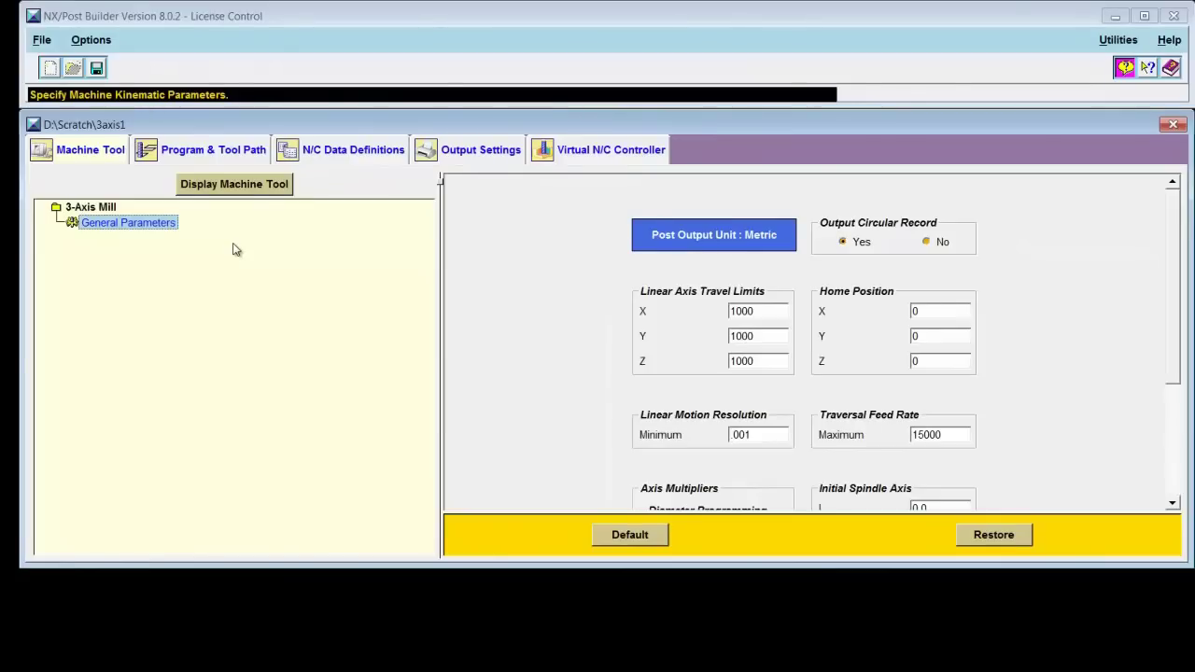
# Step: Show the Program & Tool Path tab with the G40 G17 G90 G71 start block
pyautogui.click(236, 152)
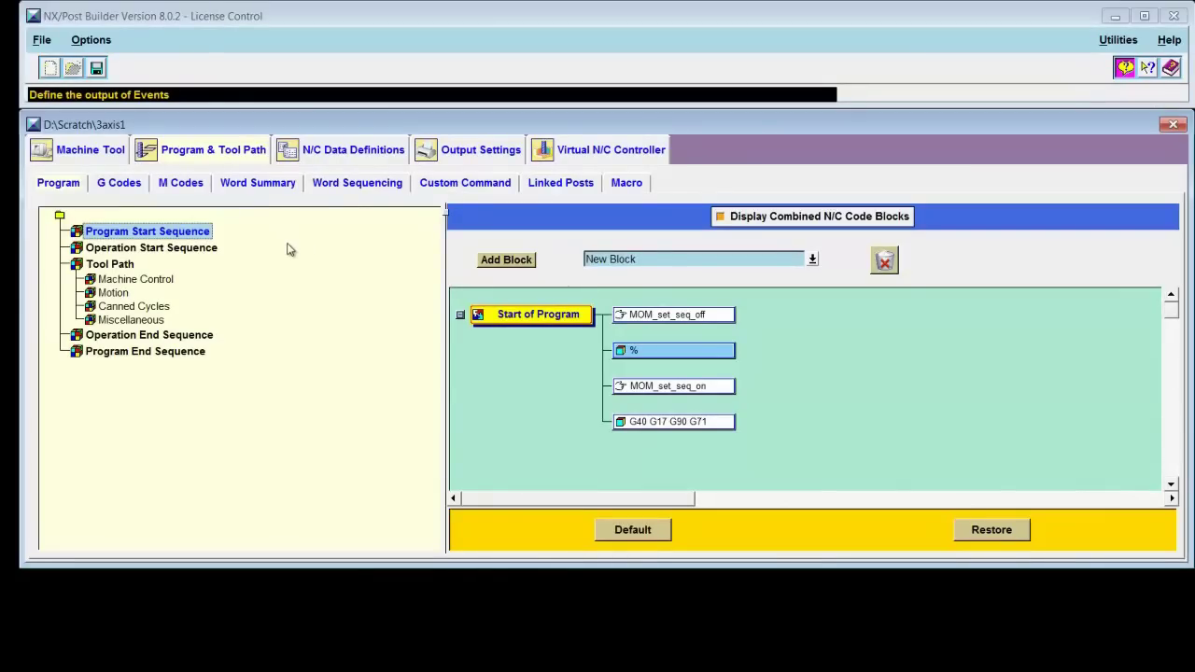
# Step: In the G Codes table, change Inch Mode from 70 to 20
pyautogui.click(134, 187)
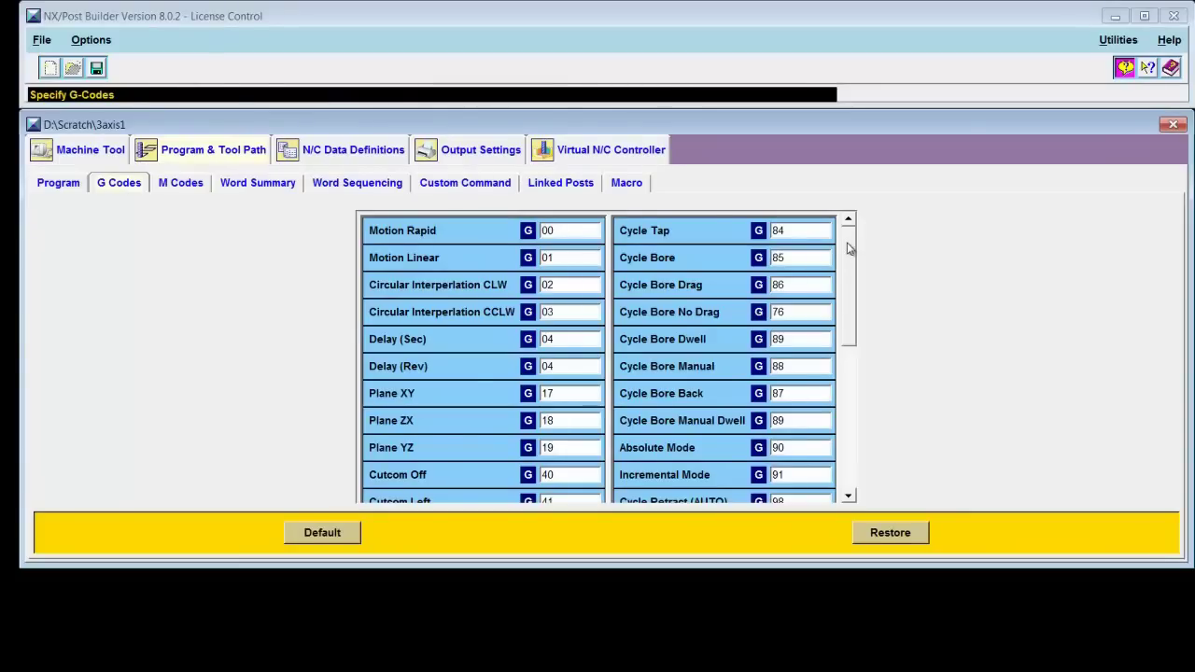
pyautogui.moveTo(850, 247); pyautogui.dragTo(853, 390)
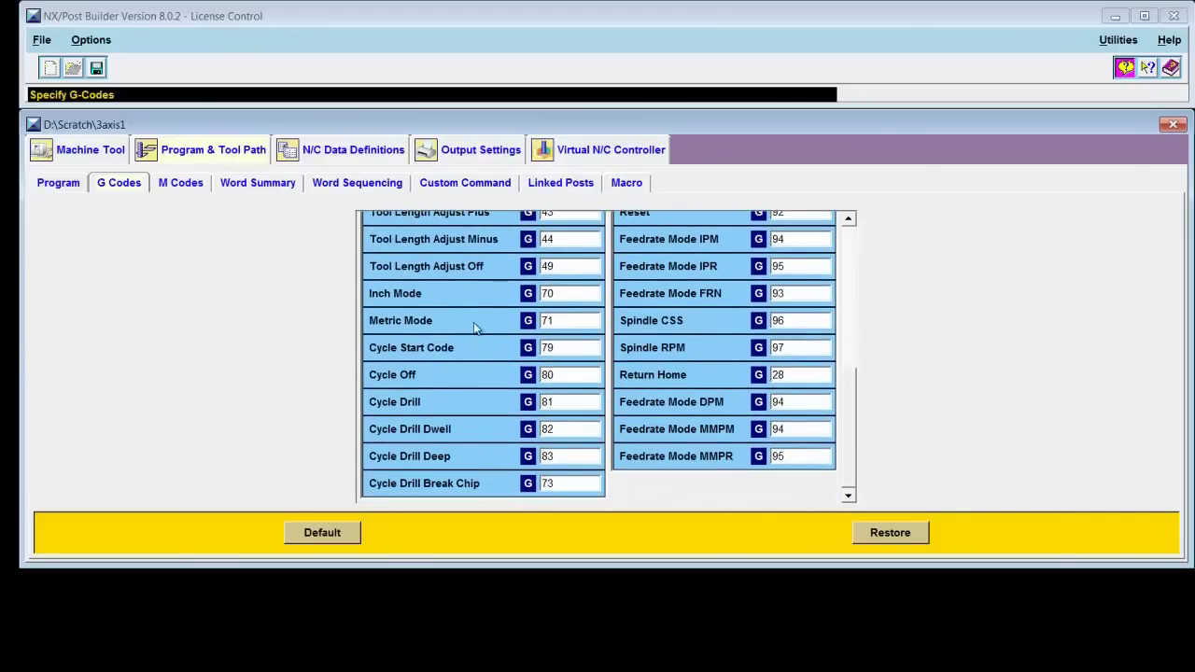
pyautogui.click(557, 294)
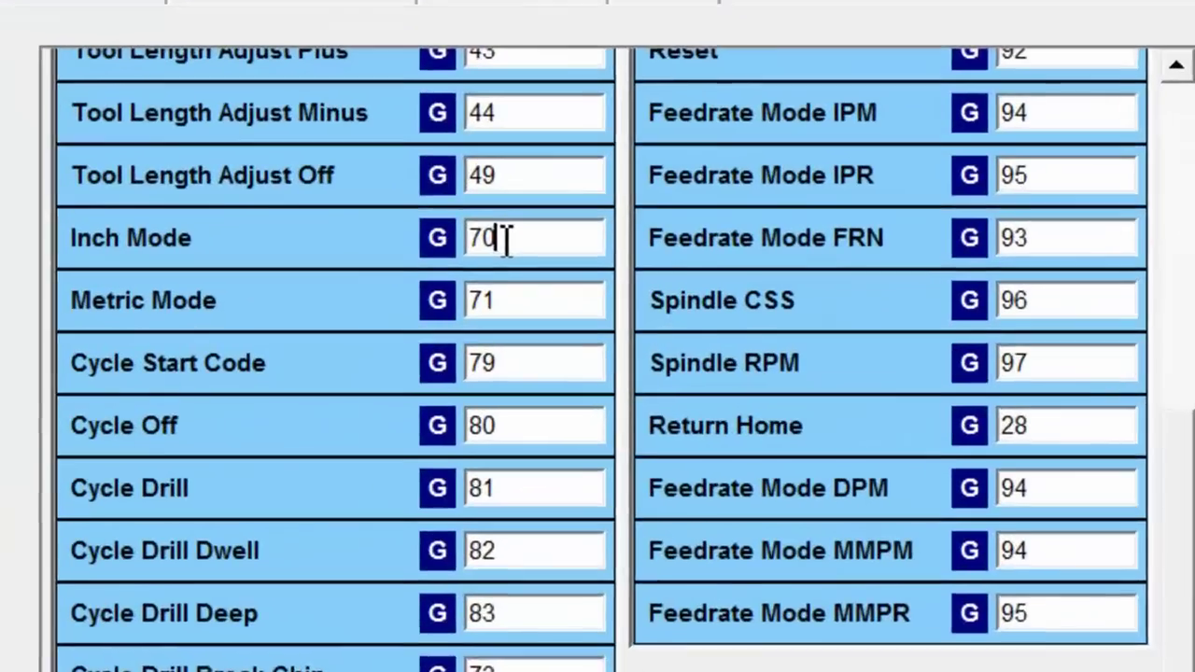
pyautogui.press('BackSpace')
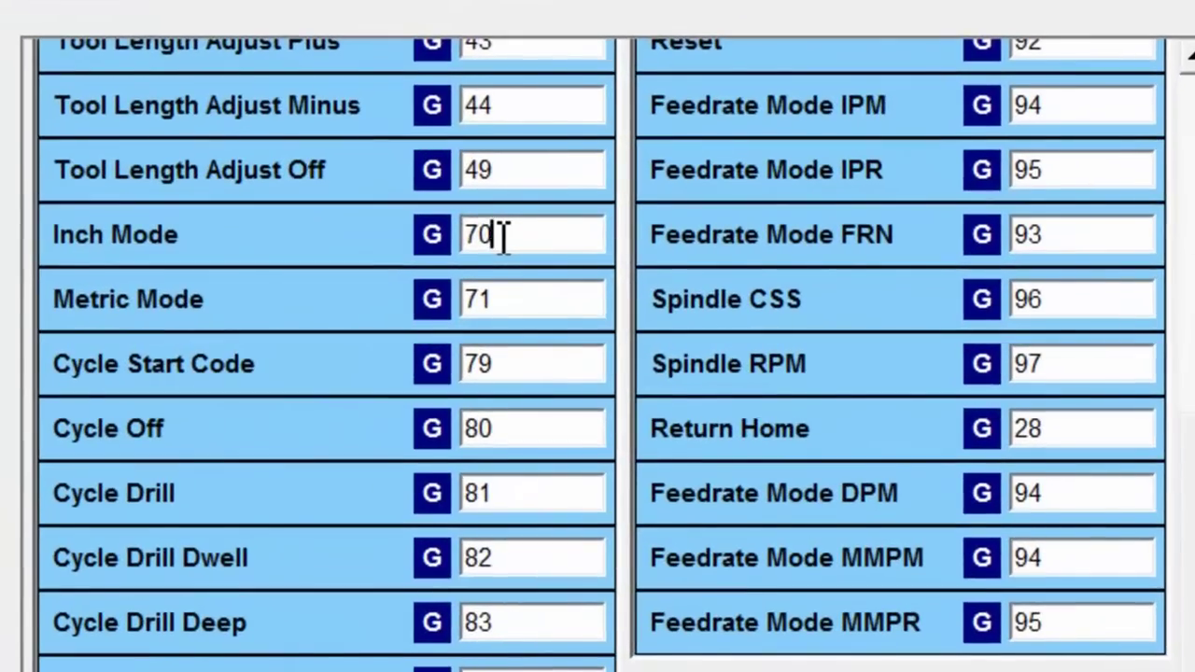
pyautogui.press('Home')
pyautogui.write('0')
pyautogui.press('Delete')
pyautogui.press('Delete')
pyautogui.write('20')
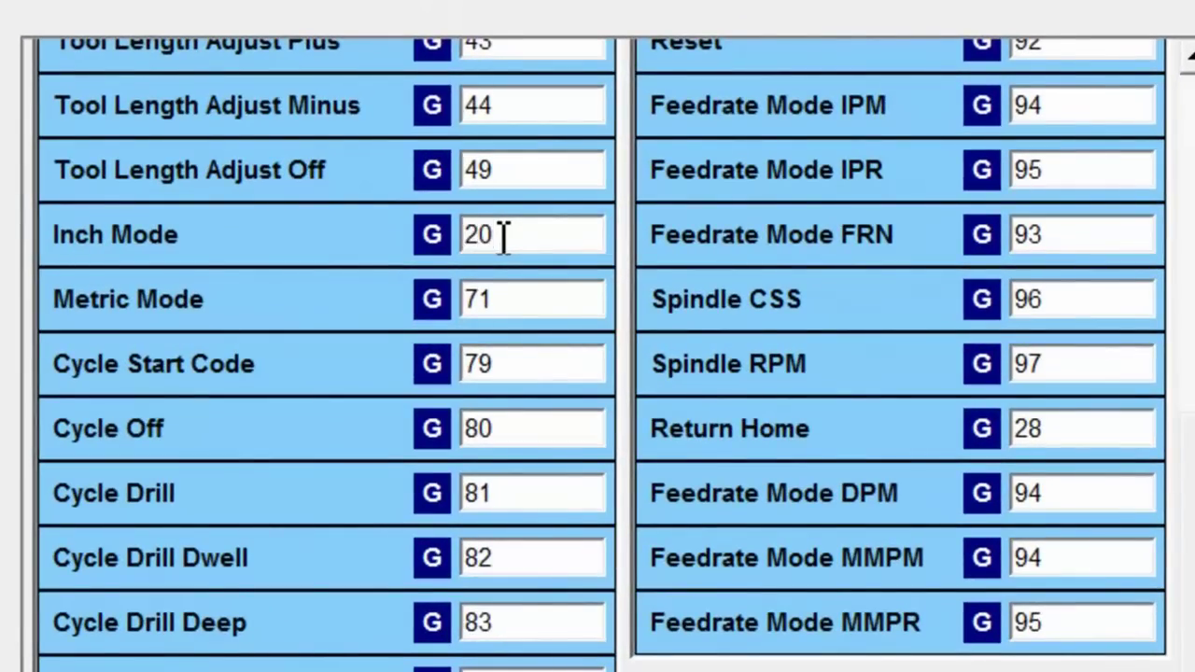
# Step: Change Metric Mode from 71 to 21
pyautogui.click(502, 298)
pyautogui.press('BackSpace')
pyautogui.press('Home')
pyautogui.write('0')
pyautogui.press('Delete')
pyautogui.press('Delete')
pyautogui.write('21')
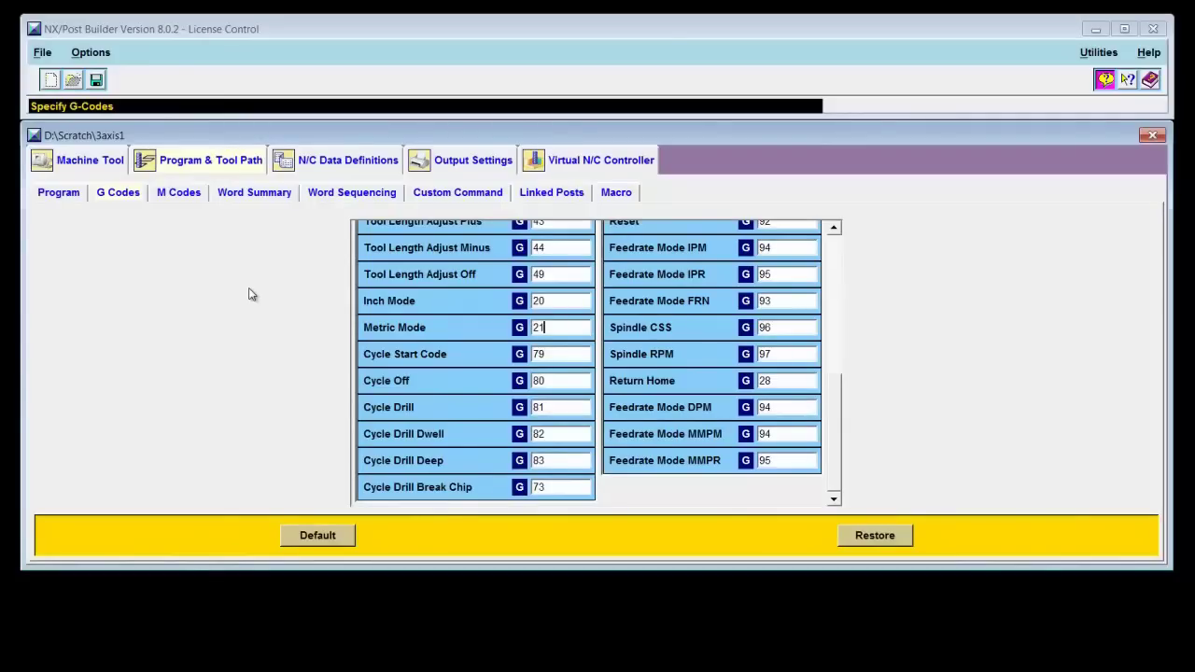
# Step: In Word Sequencing, move G90 to the front of the first row, followed by the plain G word
pyautogui.click(355, 193)
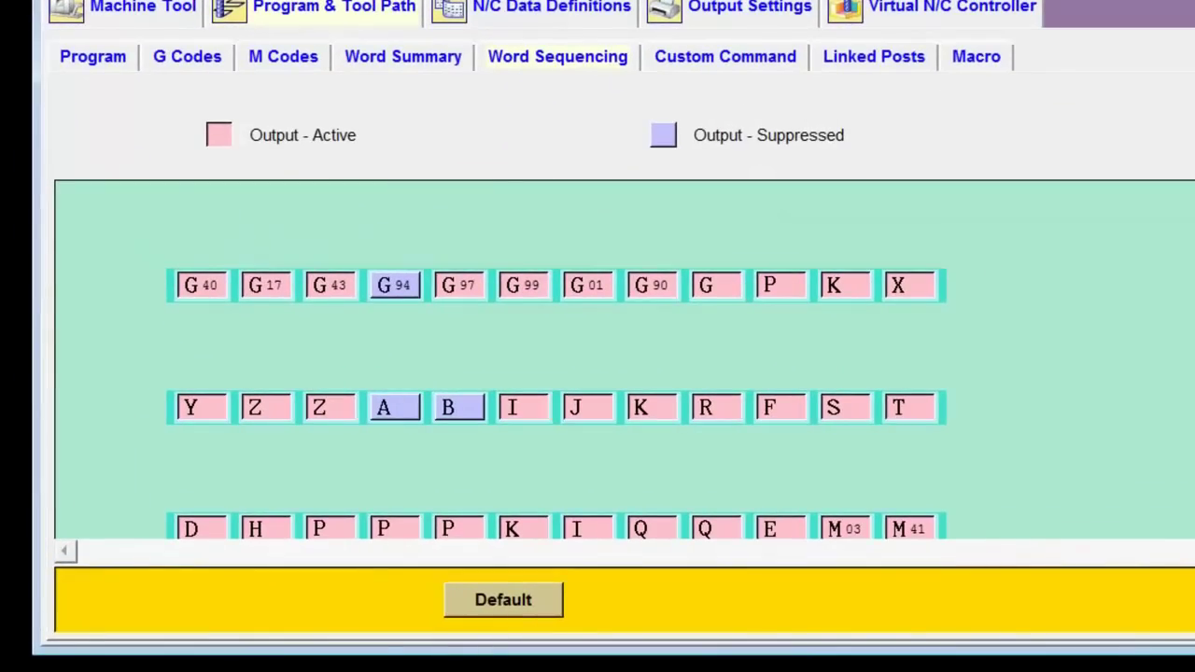
pyautogui.scroll(-1, 556, 390)
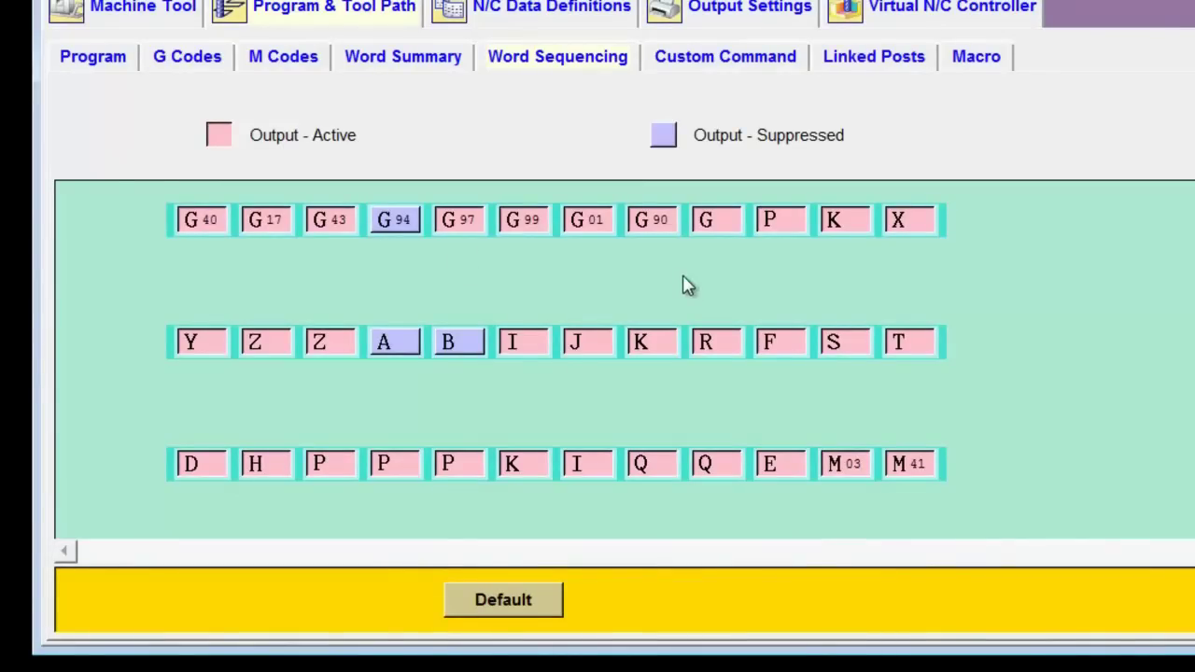
pyautogui.click(658, 226)
pyautogui.moveTo(656, 226); pyautogui.dragTo(336, 282)
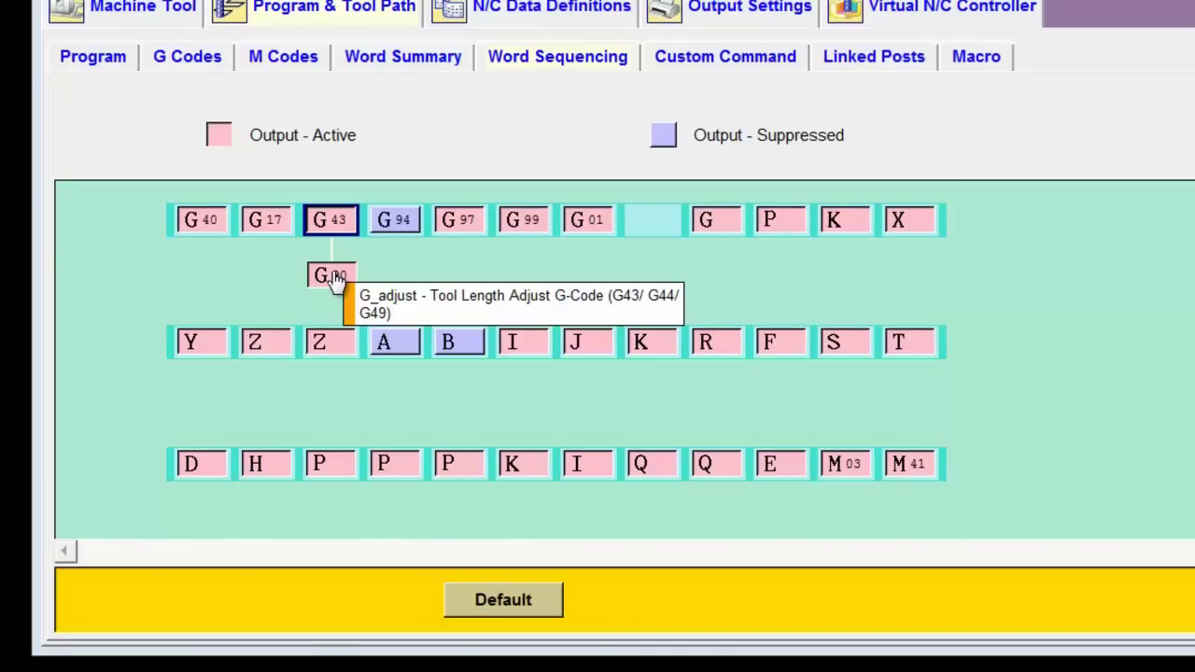
pyautogui.moveTo(336, 280); pyautogui.dragTo(300, 261)
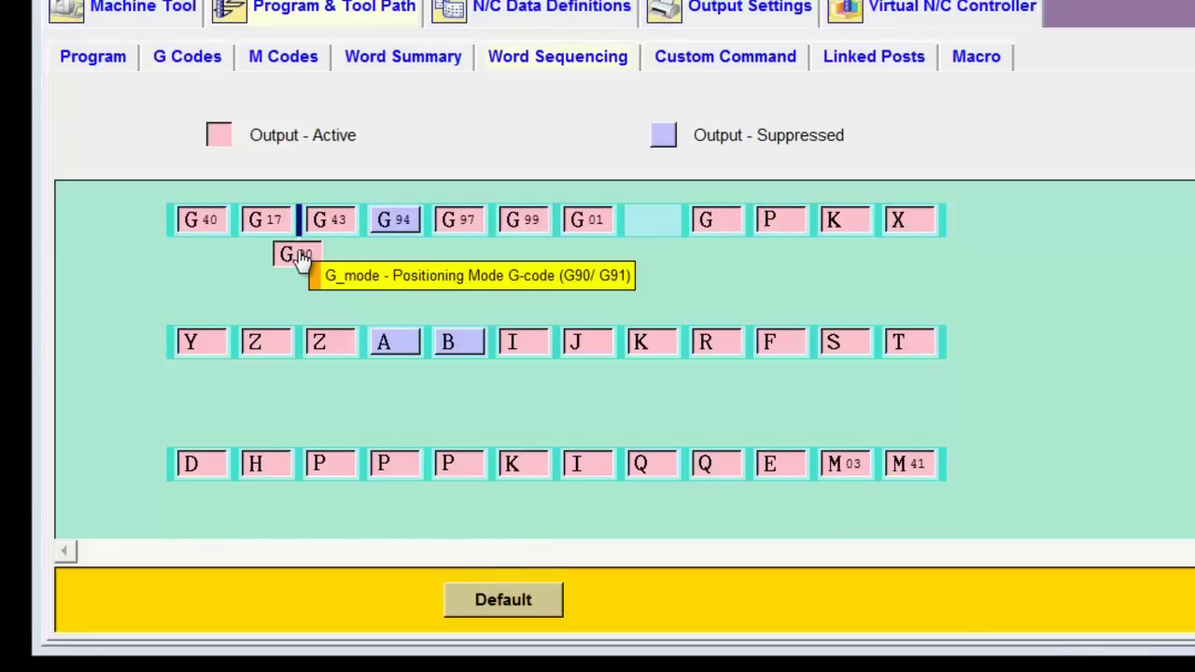
pyautogui.moveTo(300, 260); pyautogui.dragTo(174, 266)
pyautogui.click(199, 222)
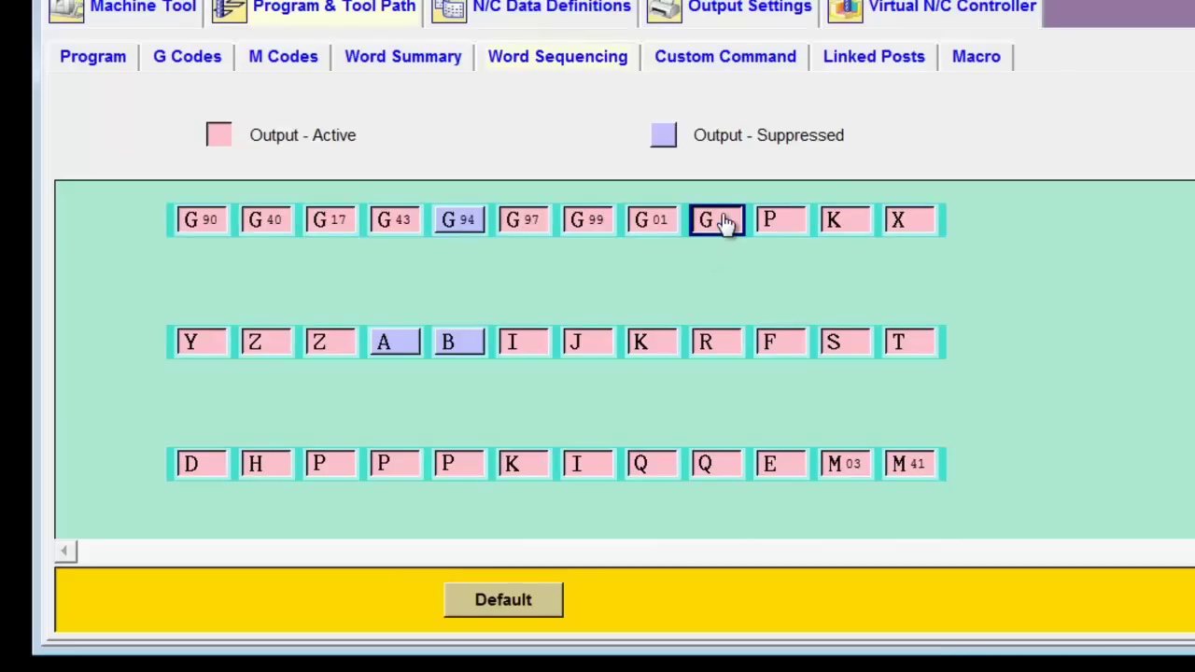
pyautogui.moveTo(720, 226)
pyautogui.mouseDown()
pyautogui.moveTo(678, 248)
pyautogui.moveTo(238, 246)
pyautogui.mouseUp()
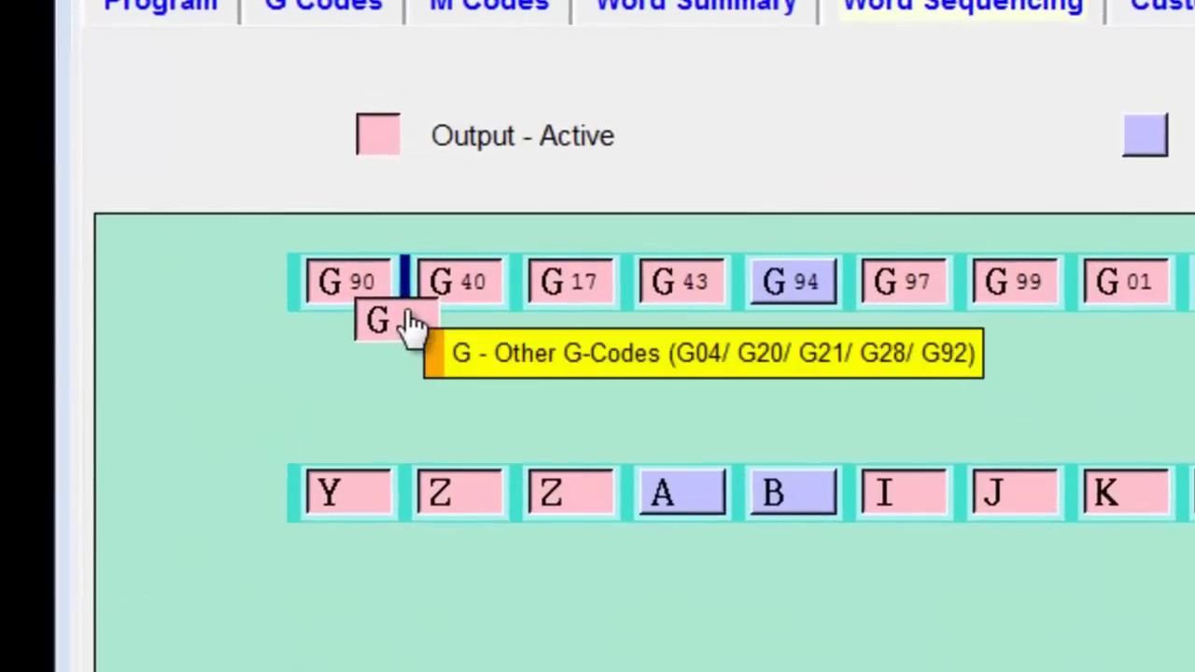
pyautogui.moveTo(413, 324); pyautogui.dragTo(411, 317)
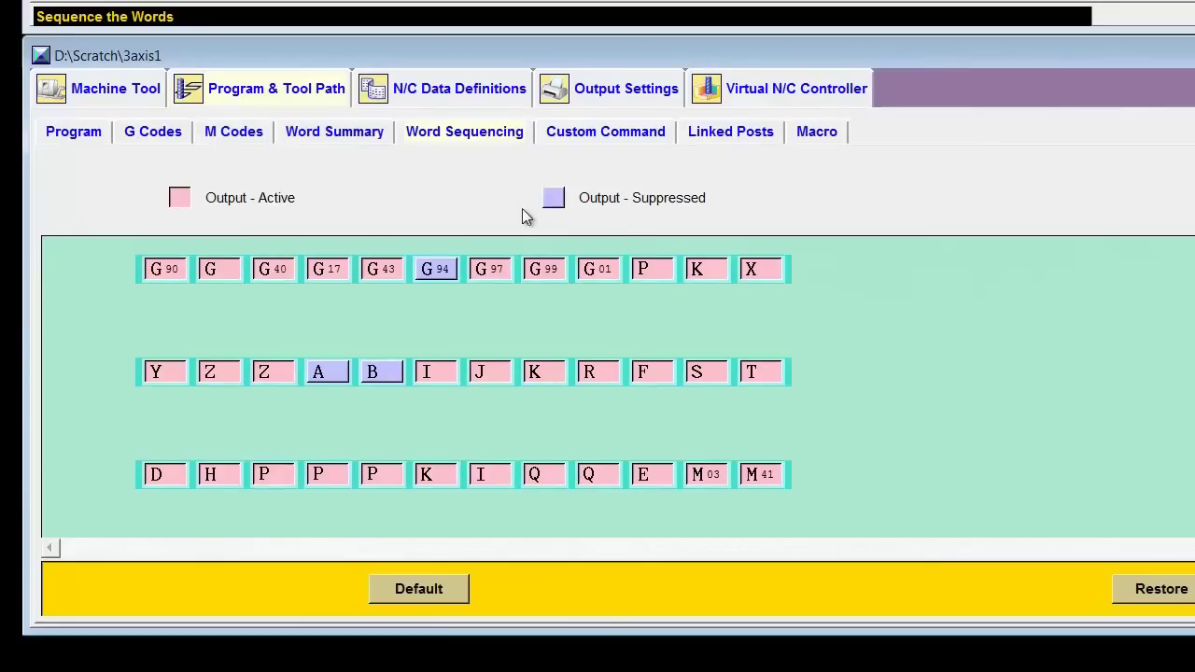
# Step: Suppress the P word in the first row and save the 3axis1 post
pyautogui.click(650, 270)
pyautogui.click(651, 270)
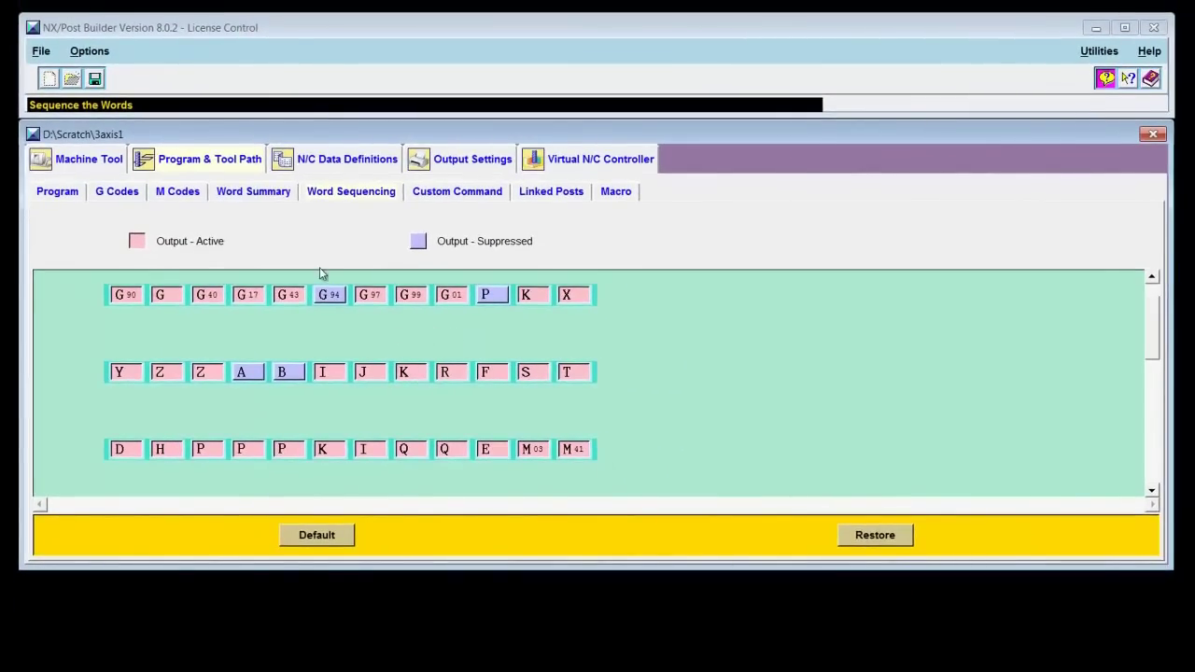
pyautogui.click(95, 79)
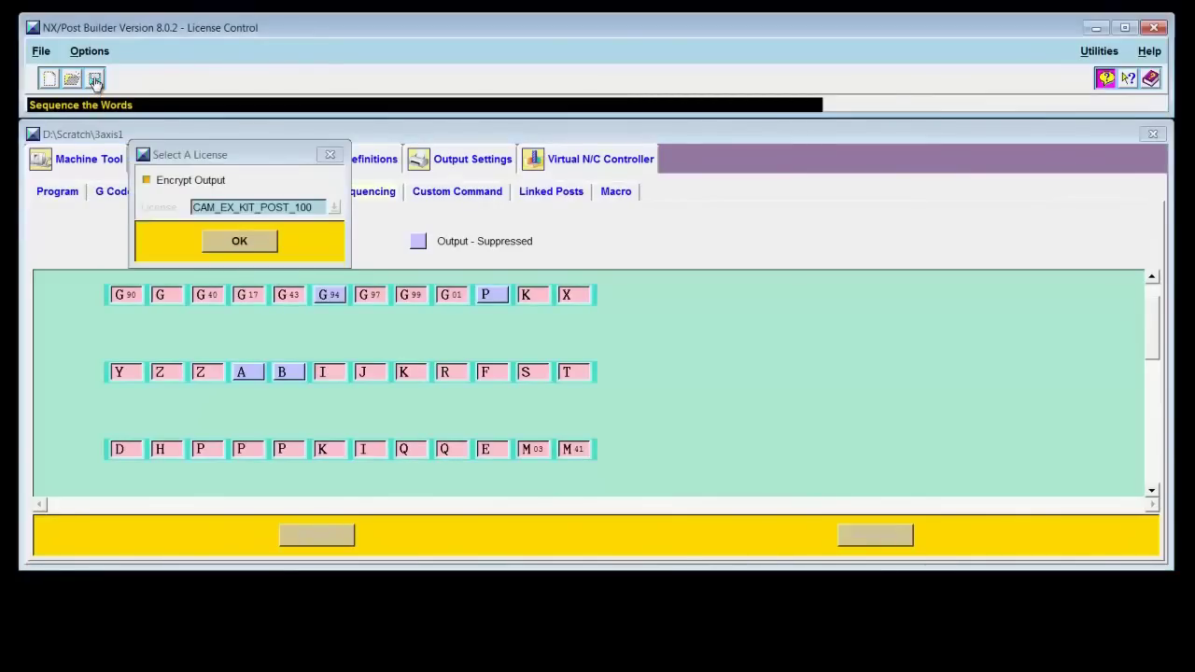
pyautogui.click(216, 241)
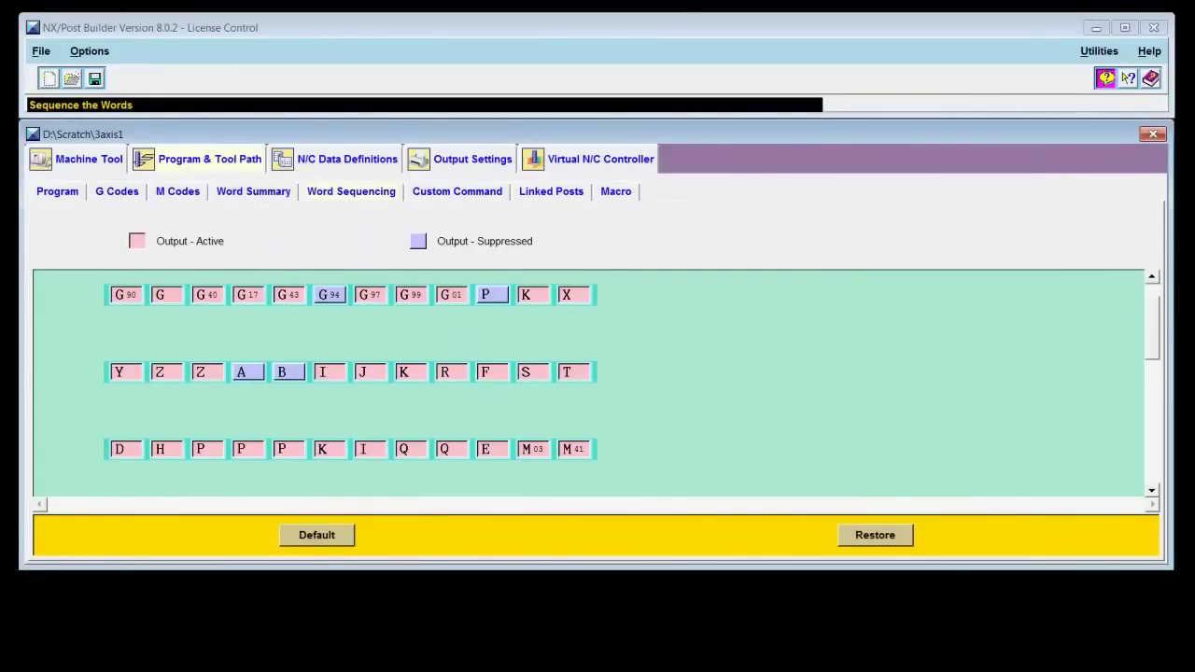
# Step: Post-process the operation in CAM Express using the 3axis1 postprocessor
pyautogui.click(166, 609)
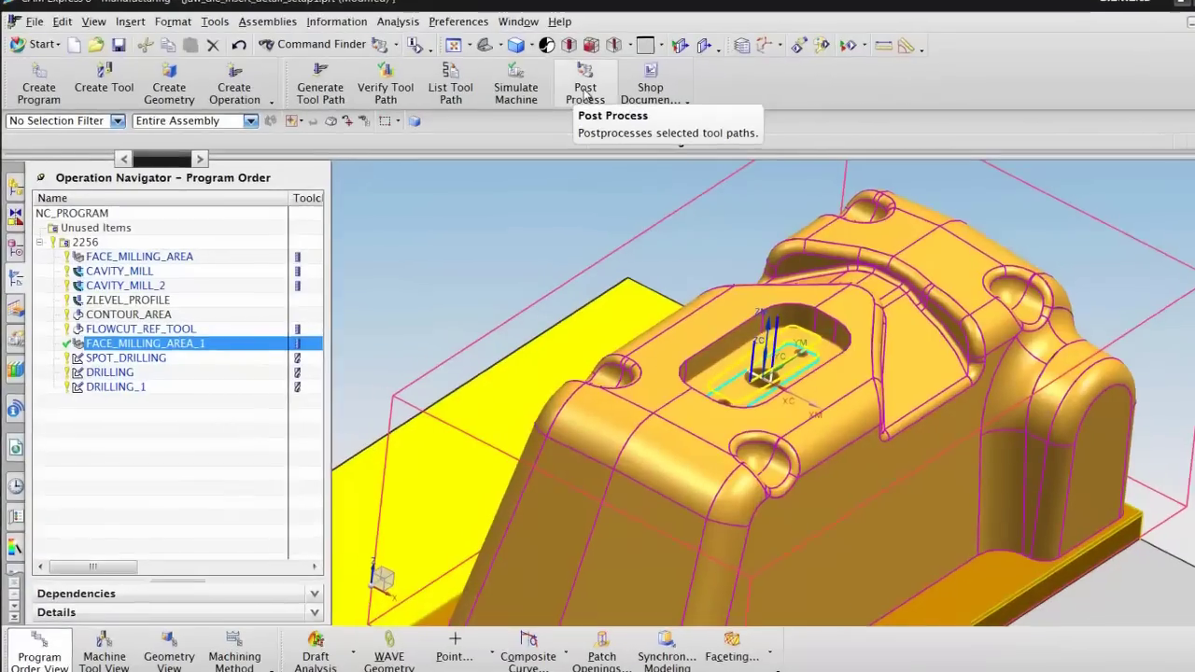
pyautogui.click(567, 103)
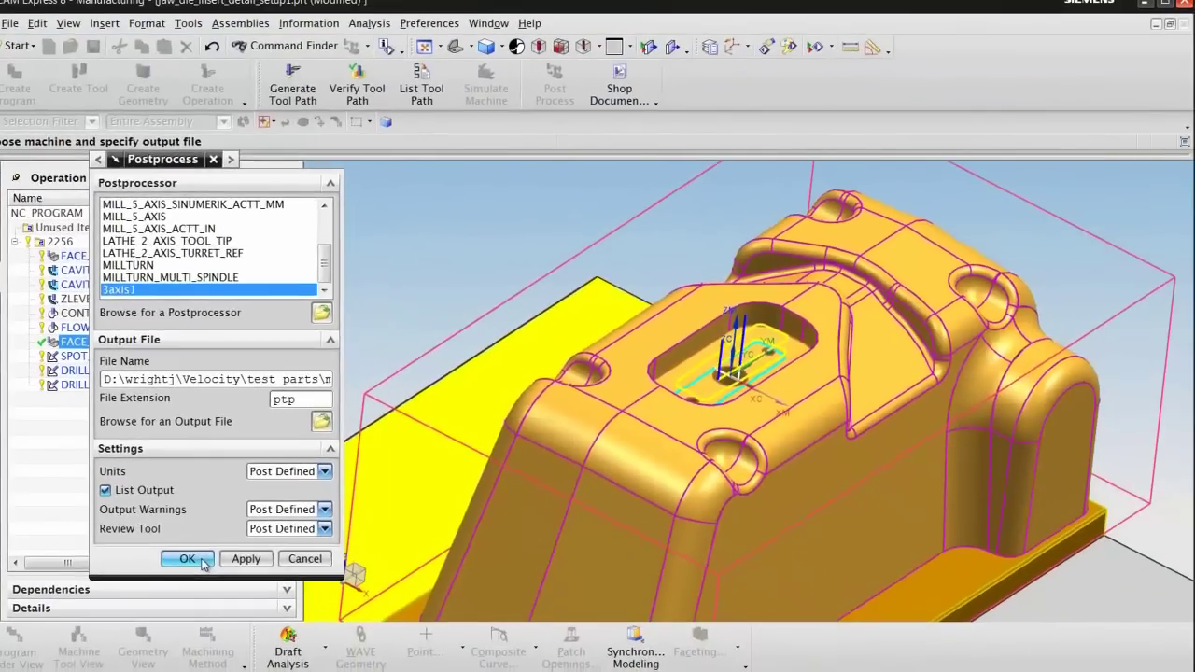
pyautogui.click(214, 568)
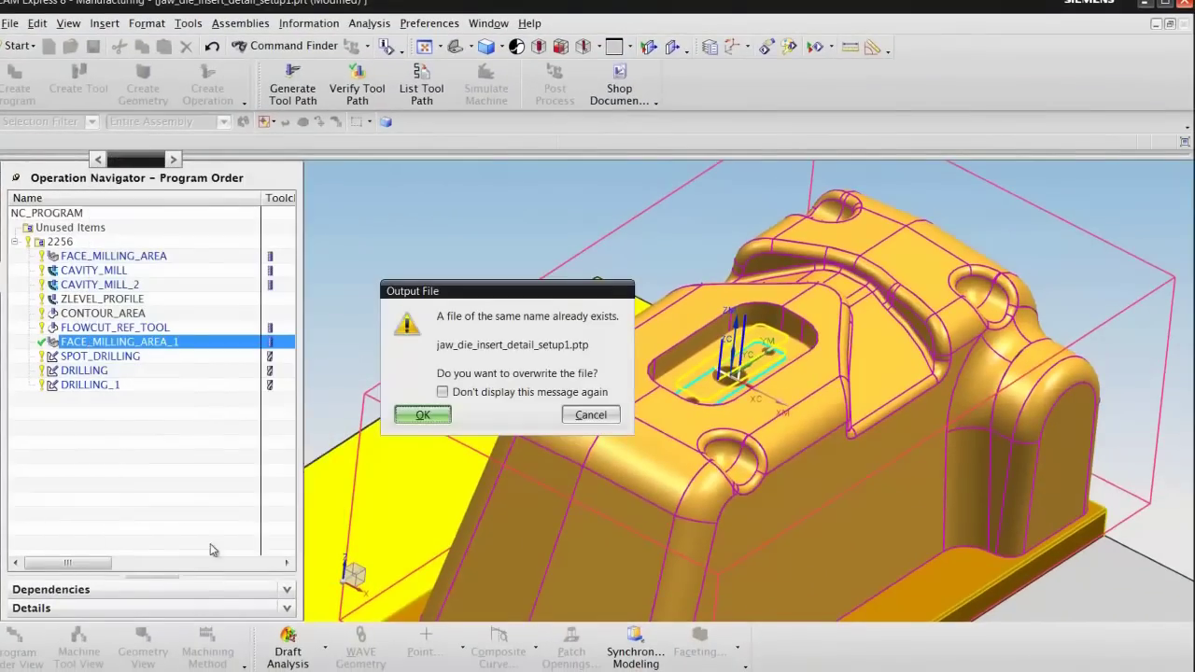
# Step: Overwrite the existing .ptp file and highlight G21 in the N0010 G90 G21 G40 G17 line
pyautogui.click(422, 413)
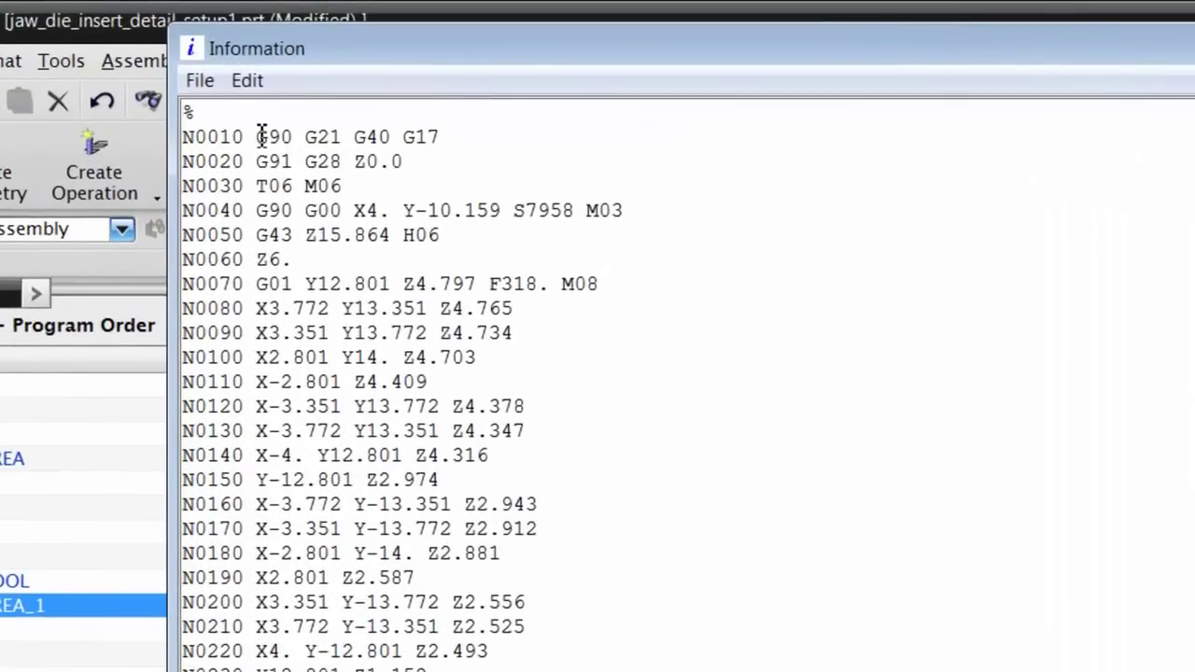
pyautogui.moveTo(258, 137); pyautogui.dragTo(345, 137)
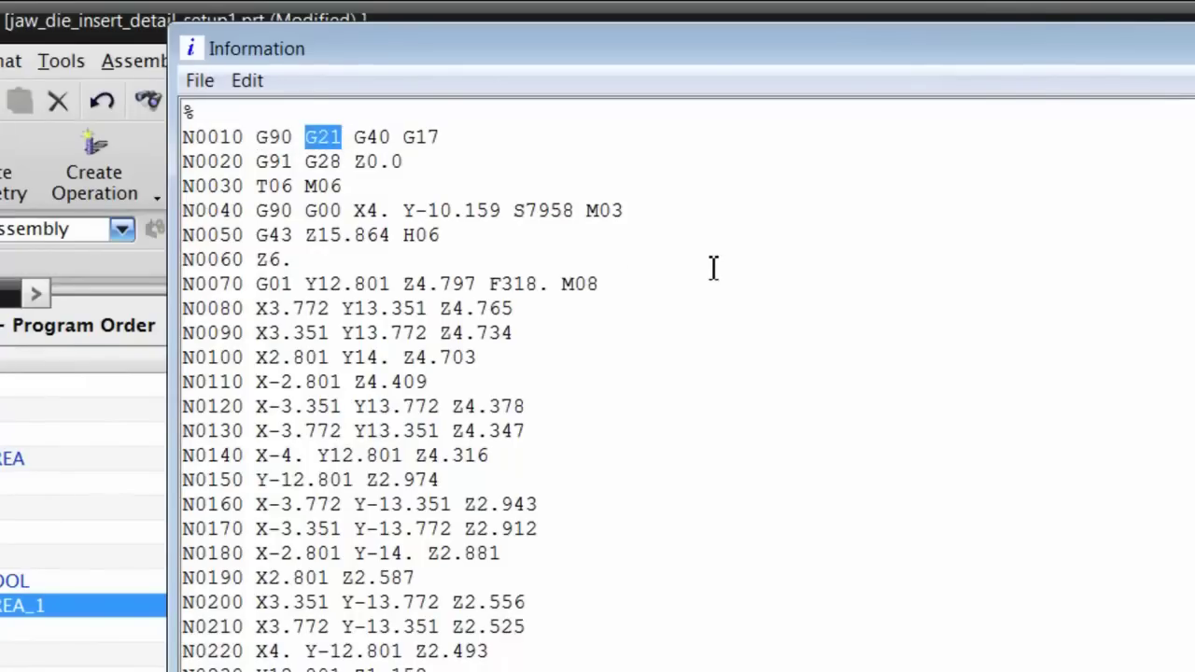